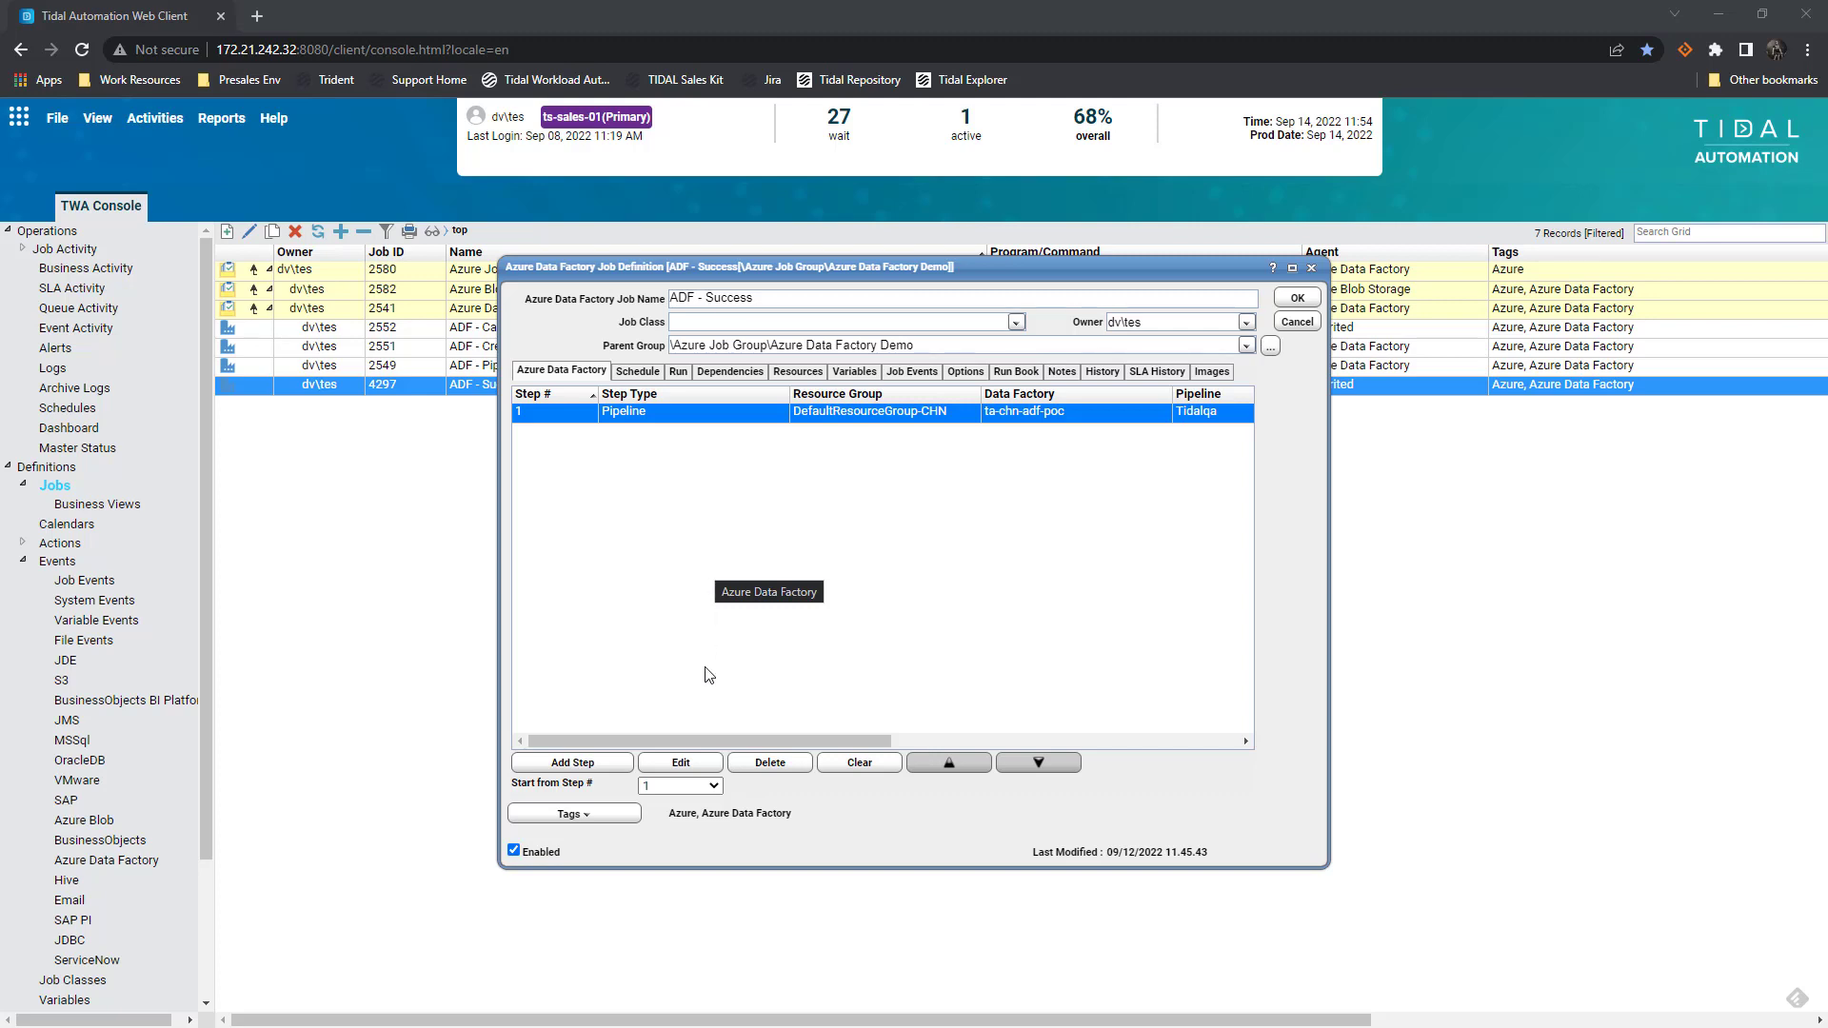
# Open the Tidalqa pipeline step's settings, showing TimeinSeconds 20 and param1 impEmp.txt
pyautogui.click(681, 762)
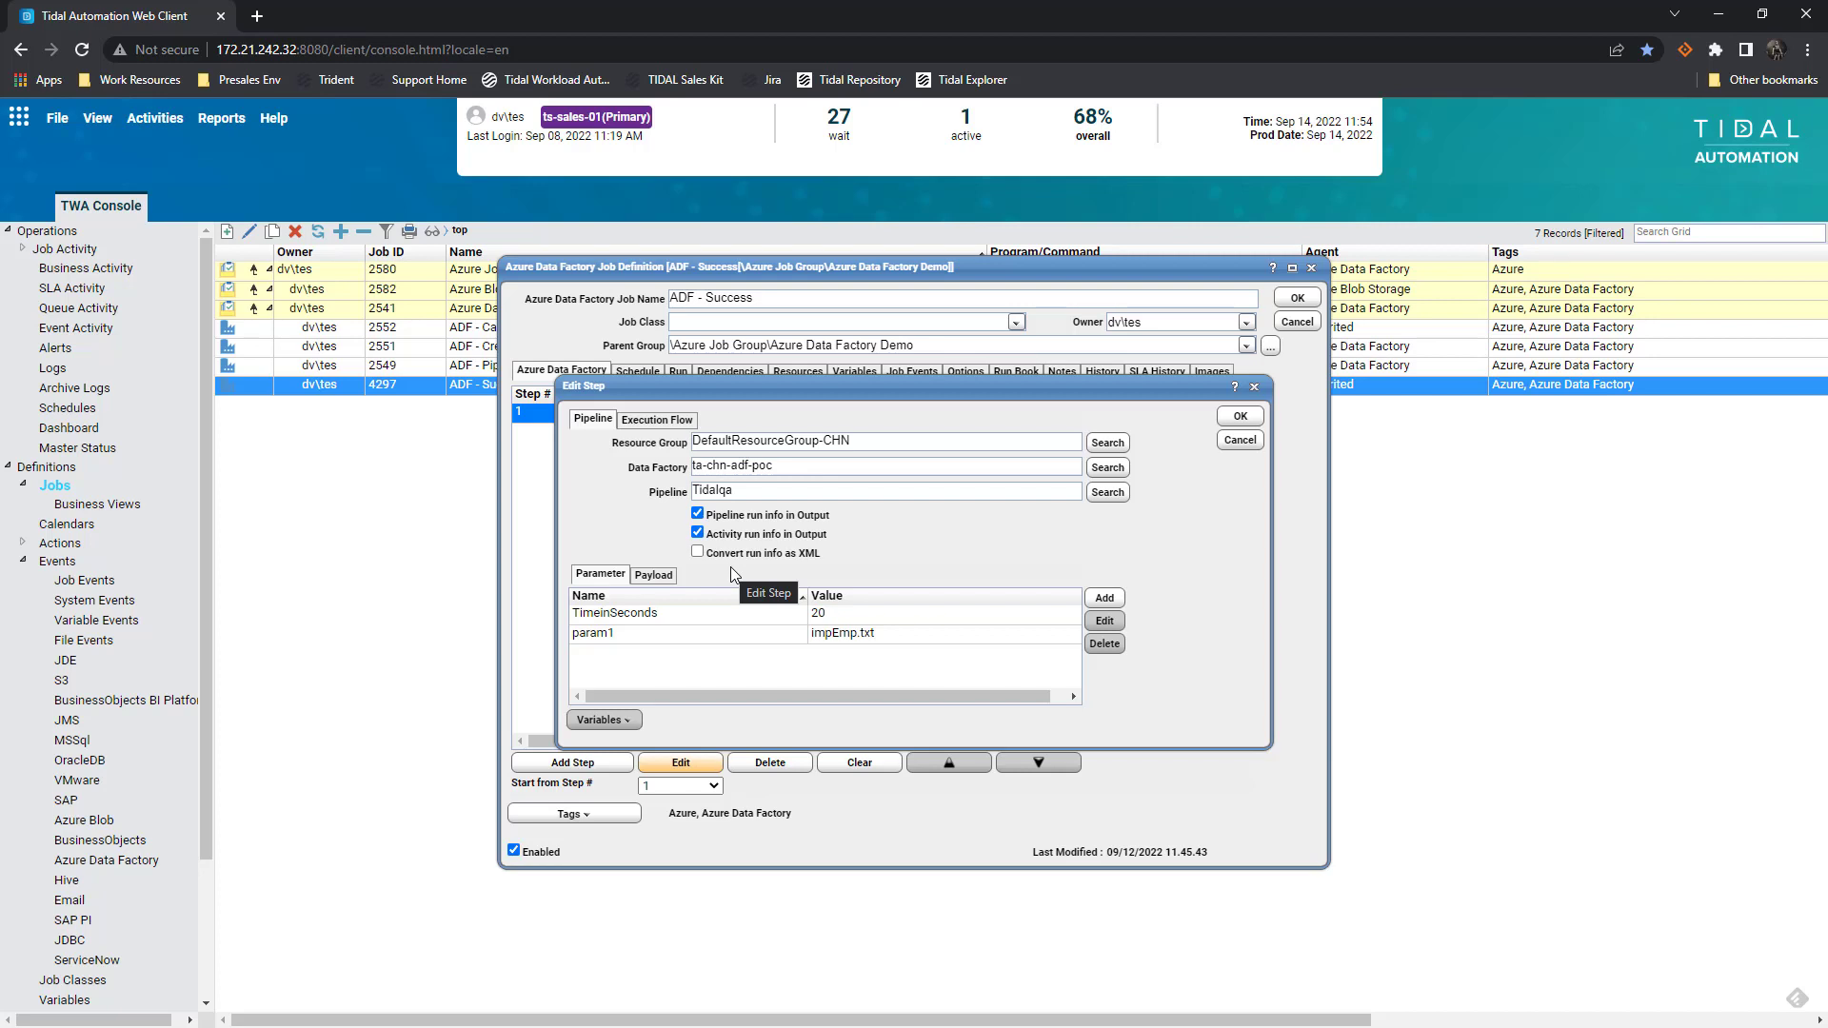
# Check the Tidalqa step's success and failure actions on the Execution Flow tab
pyautogui.click(668, 425)
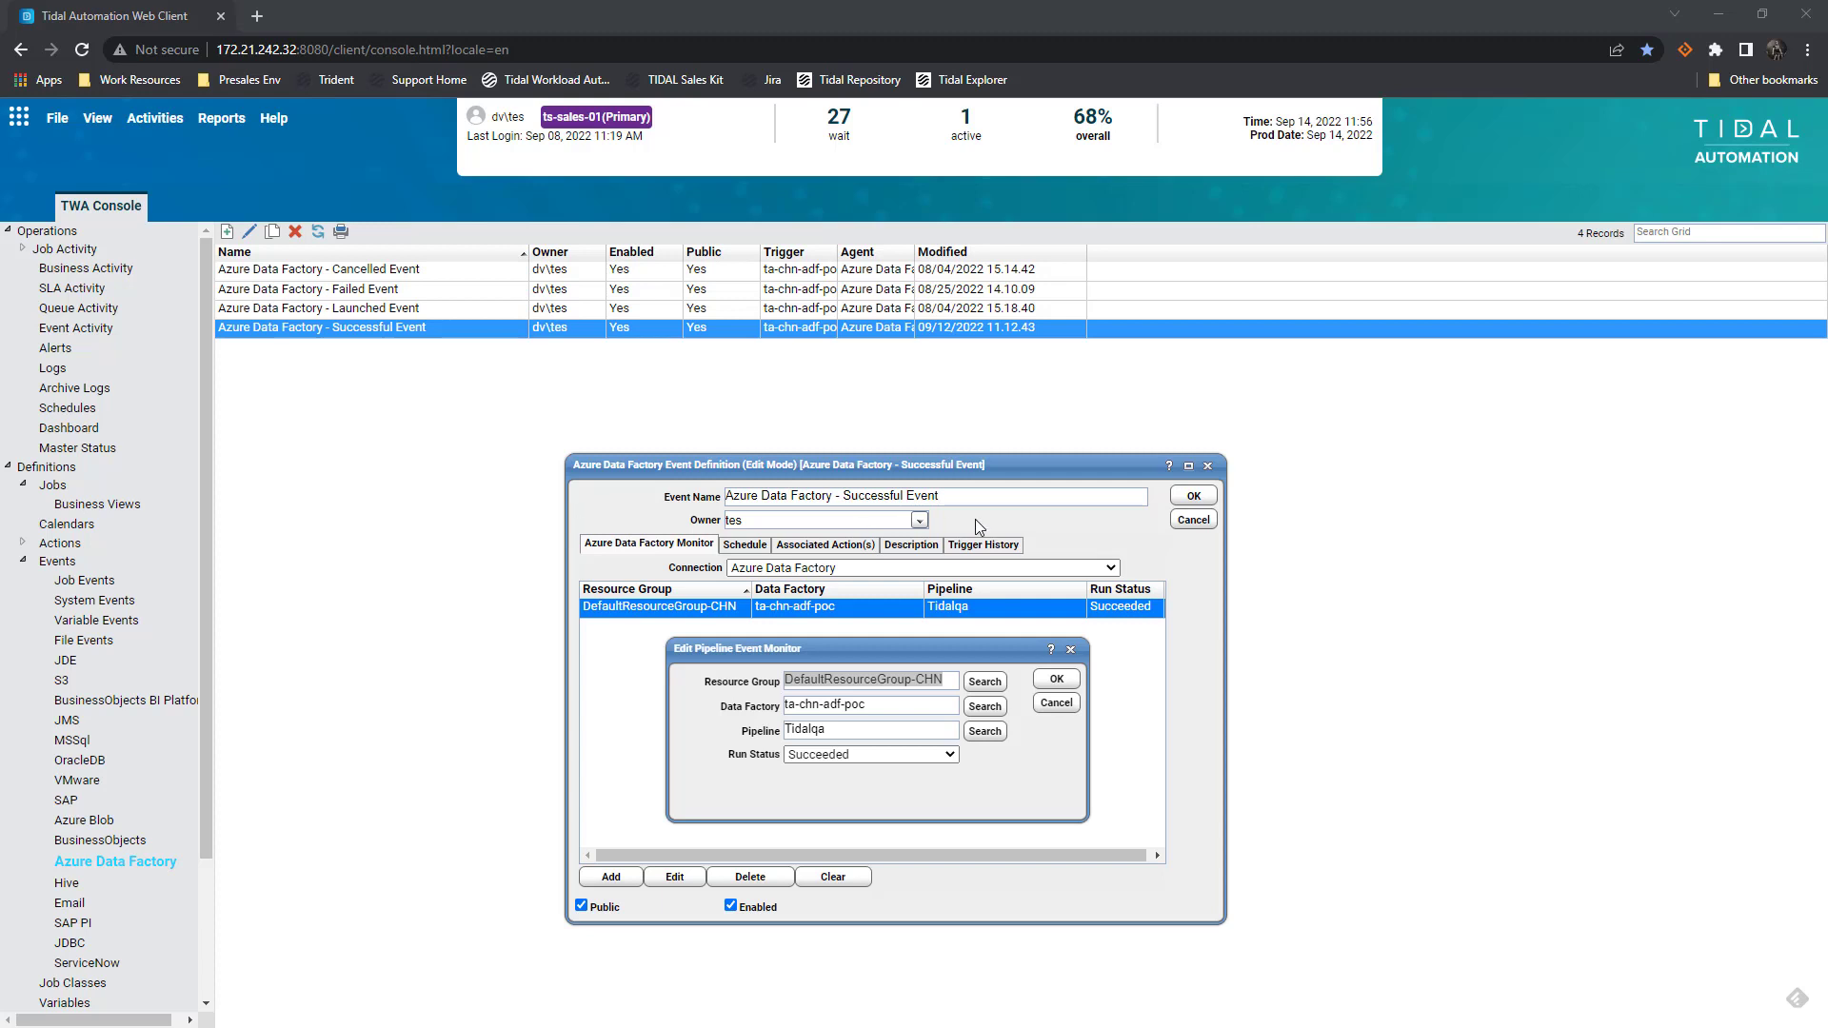
# Close the pipeline monitor and open the Successful Event's Azure Data Factory - Success alert action
pyautogui.click(1056, 704)
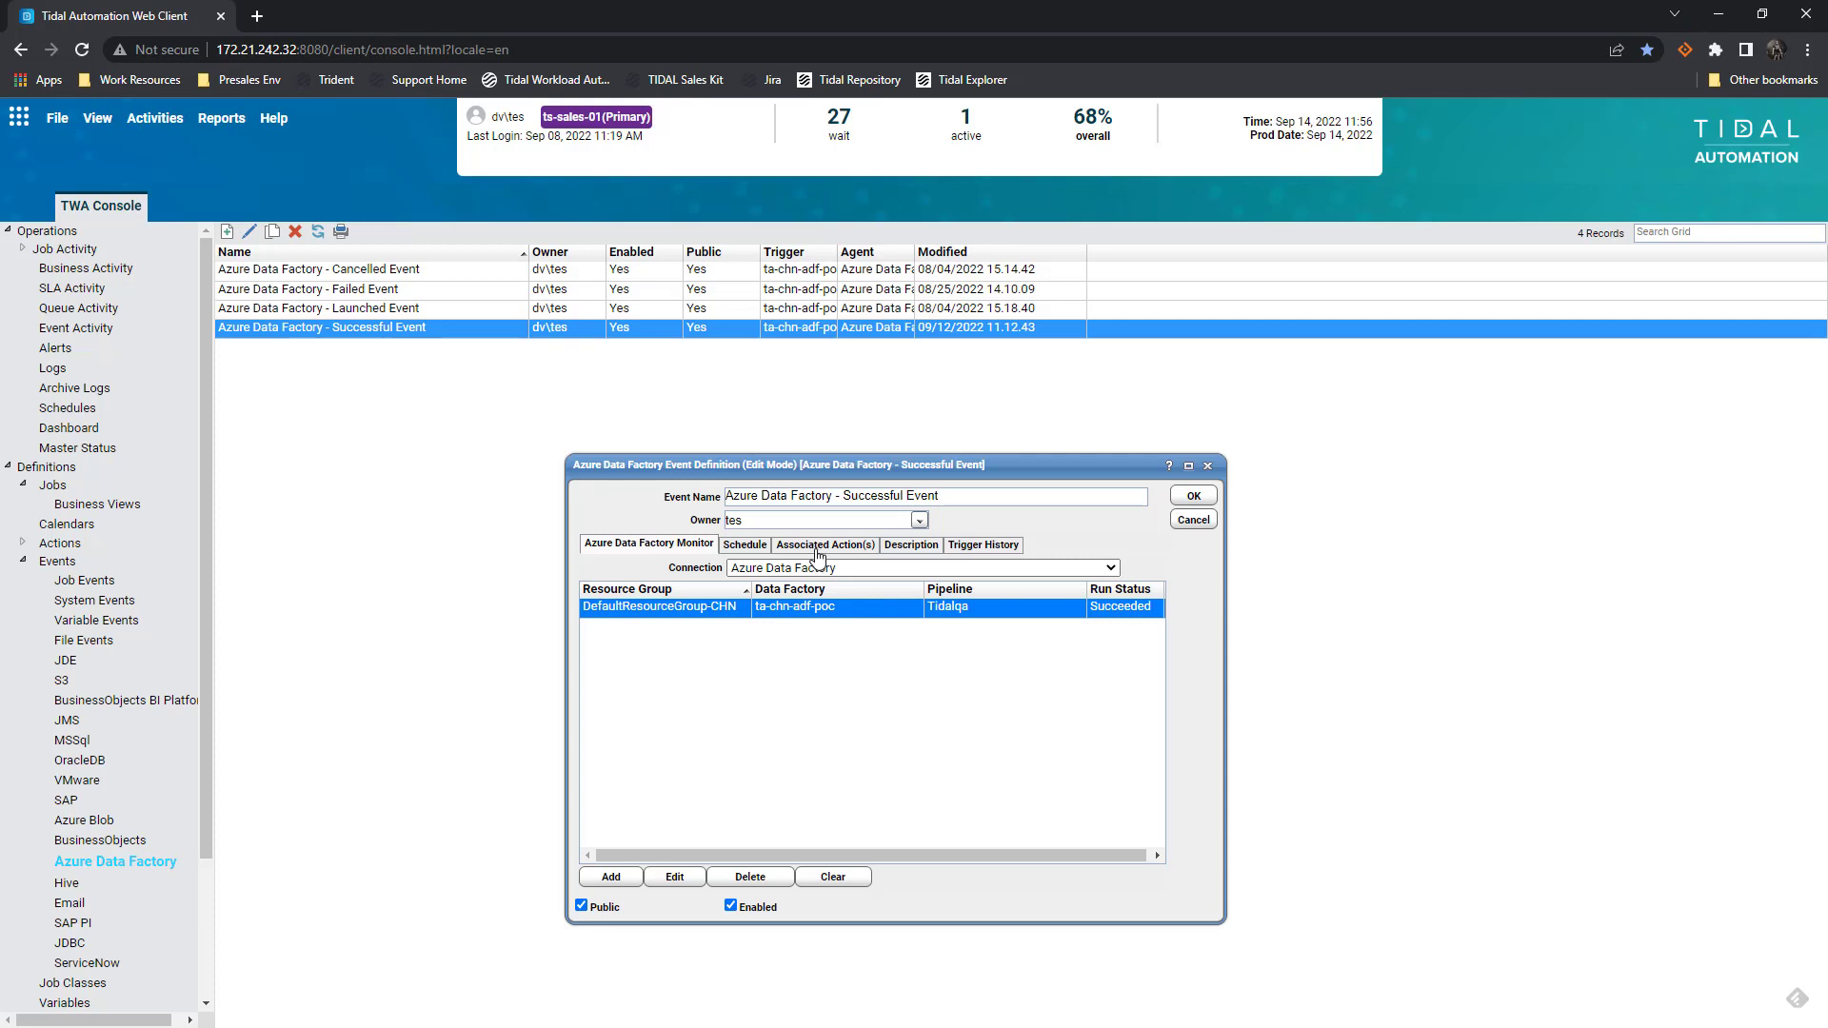
pyautogui.click(821, 549)
pyautogui.click(683, 588)
pyautogui.doubleClick(682, 588)
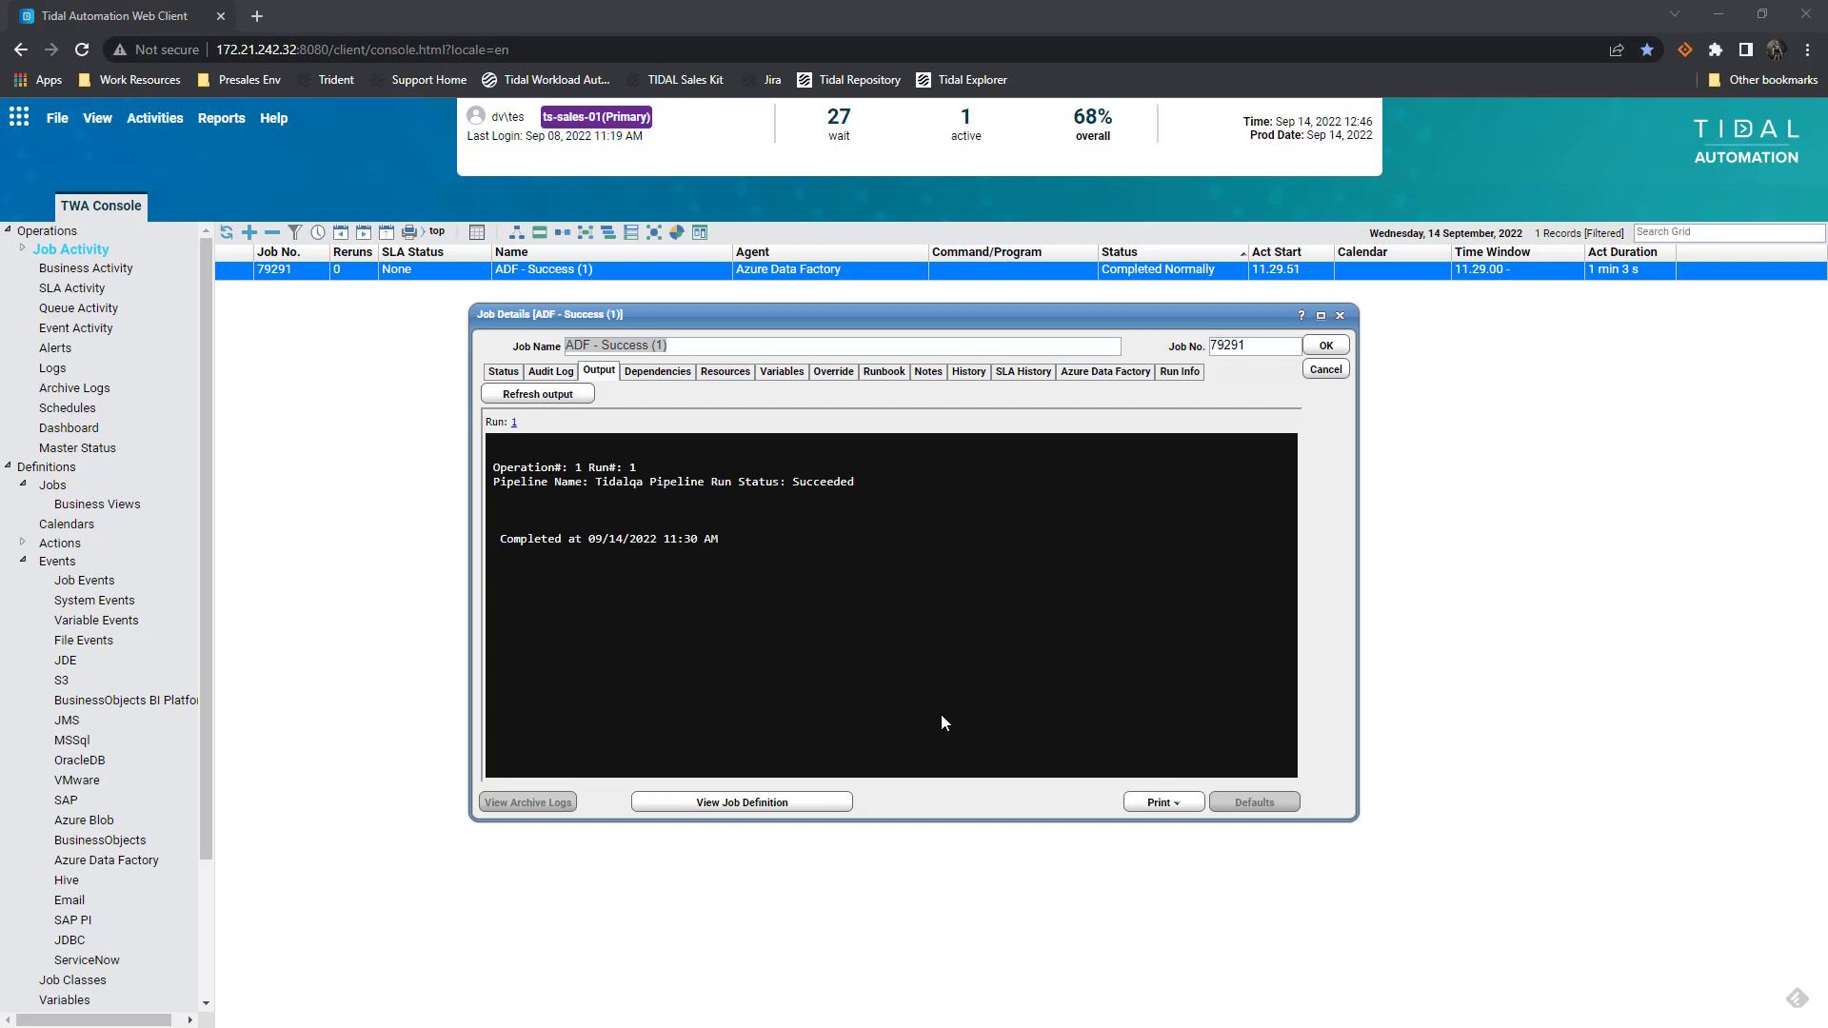
# Inspect the Tidalqa run's activity details and the Copy_eh7 activity output in Run Info
pyautogui.click(1181, 371)
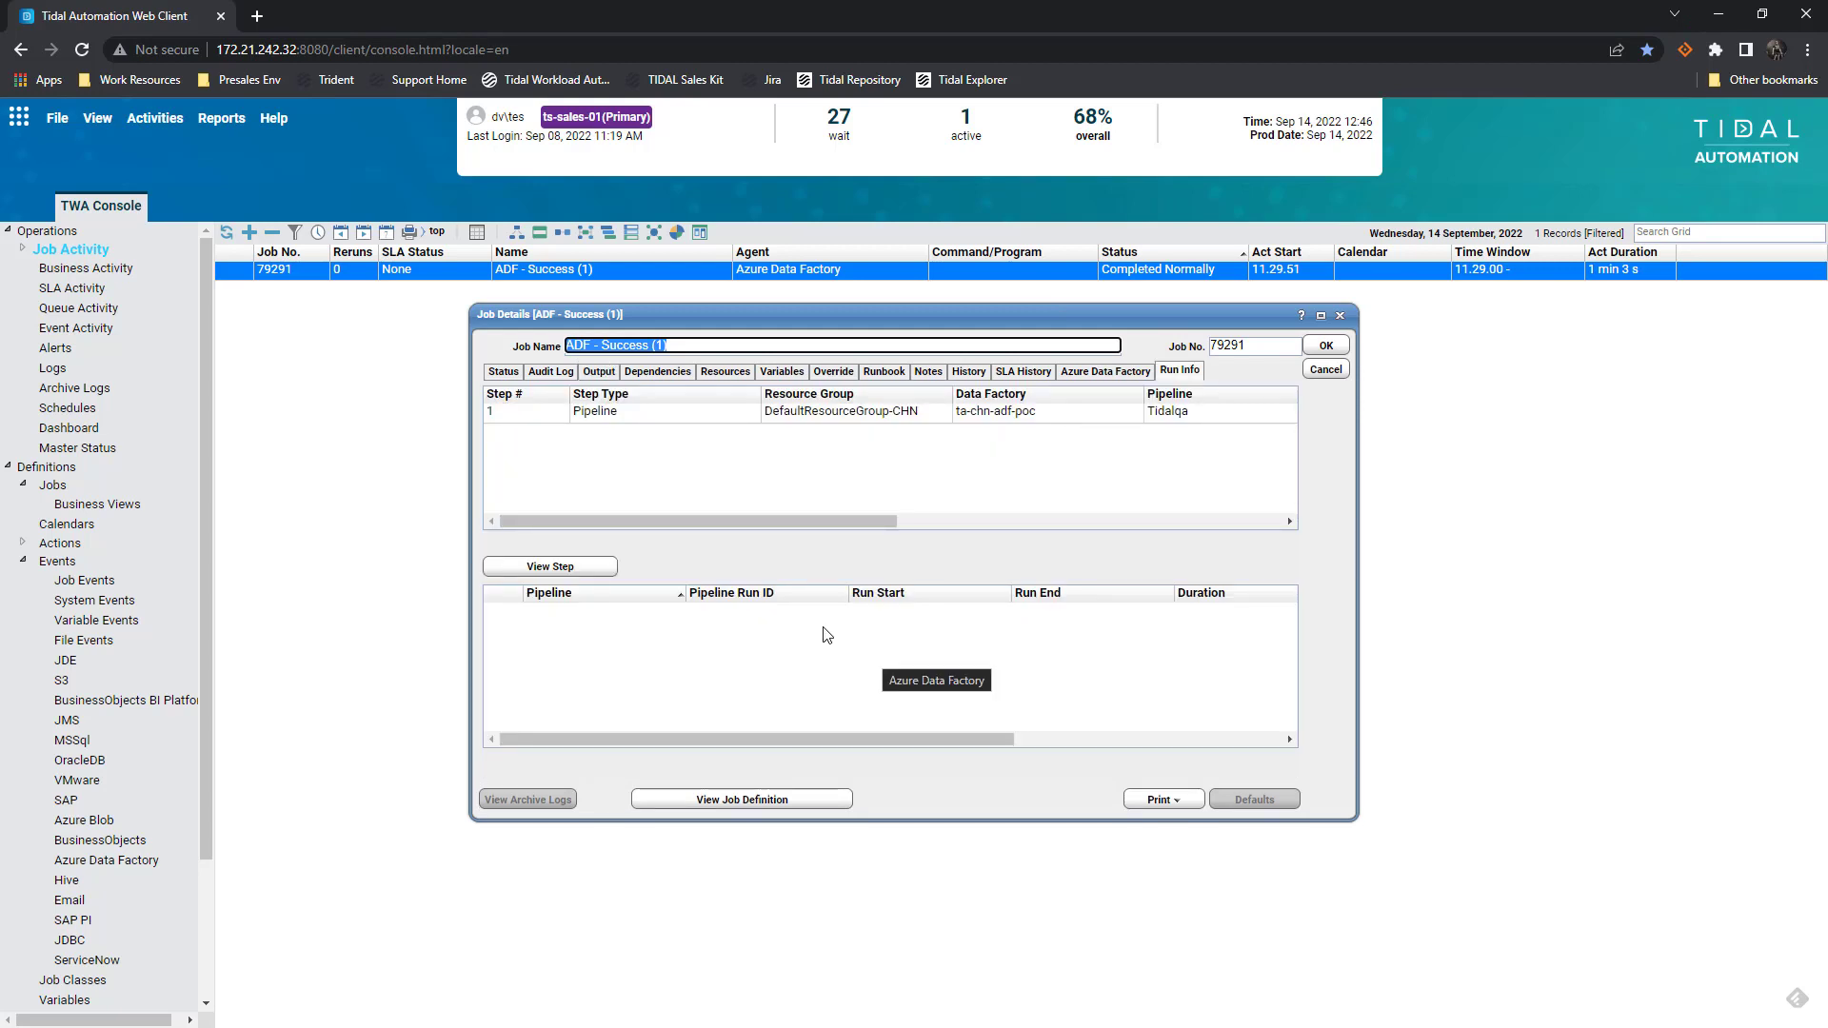
pyautogui.click(573, 412)
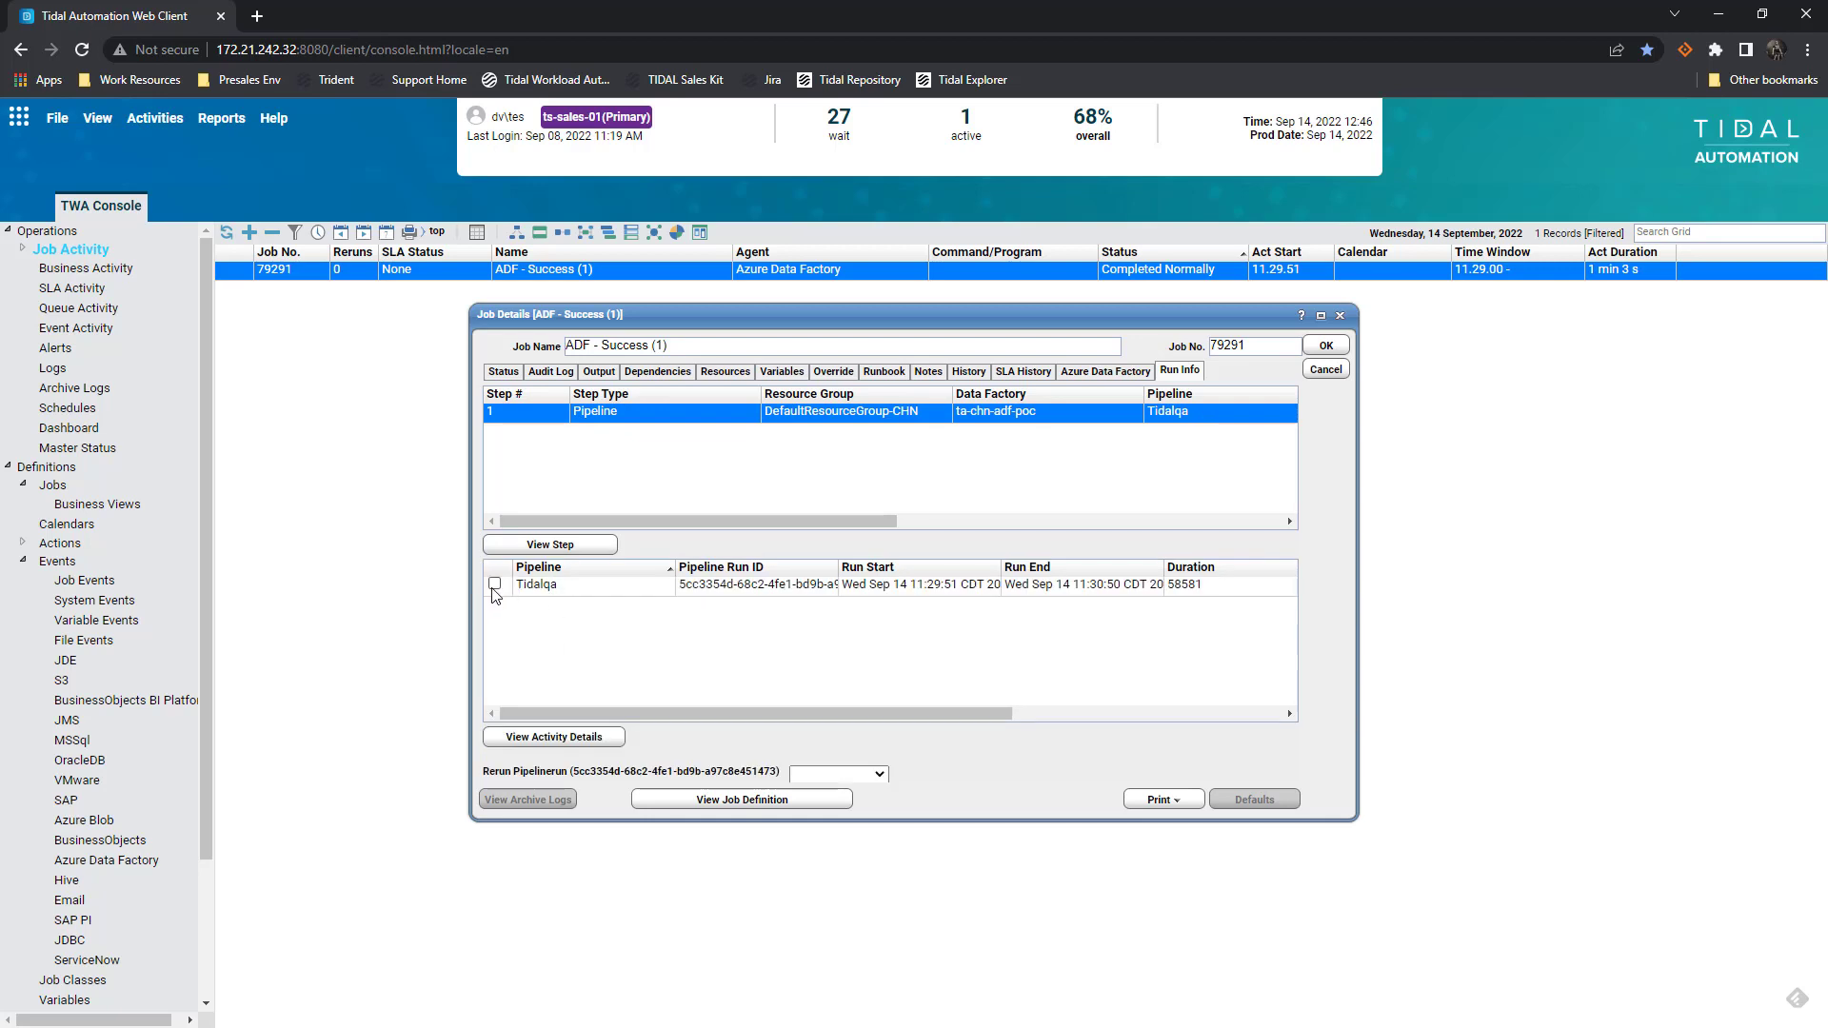
pyautogui.click(494, 585)
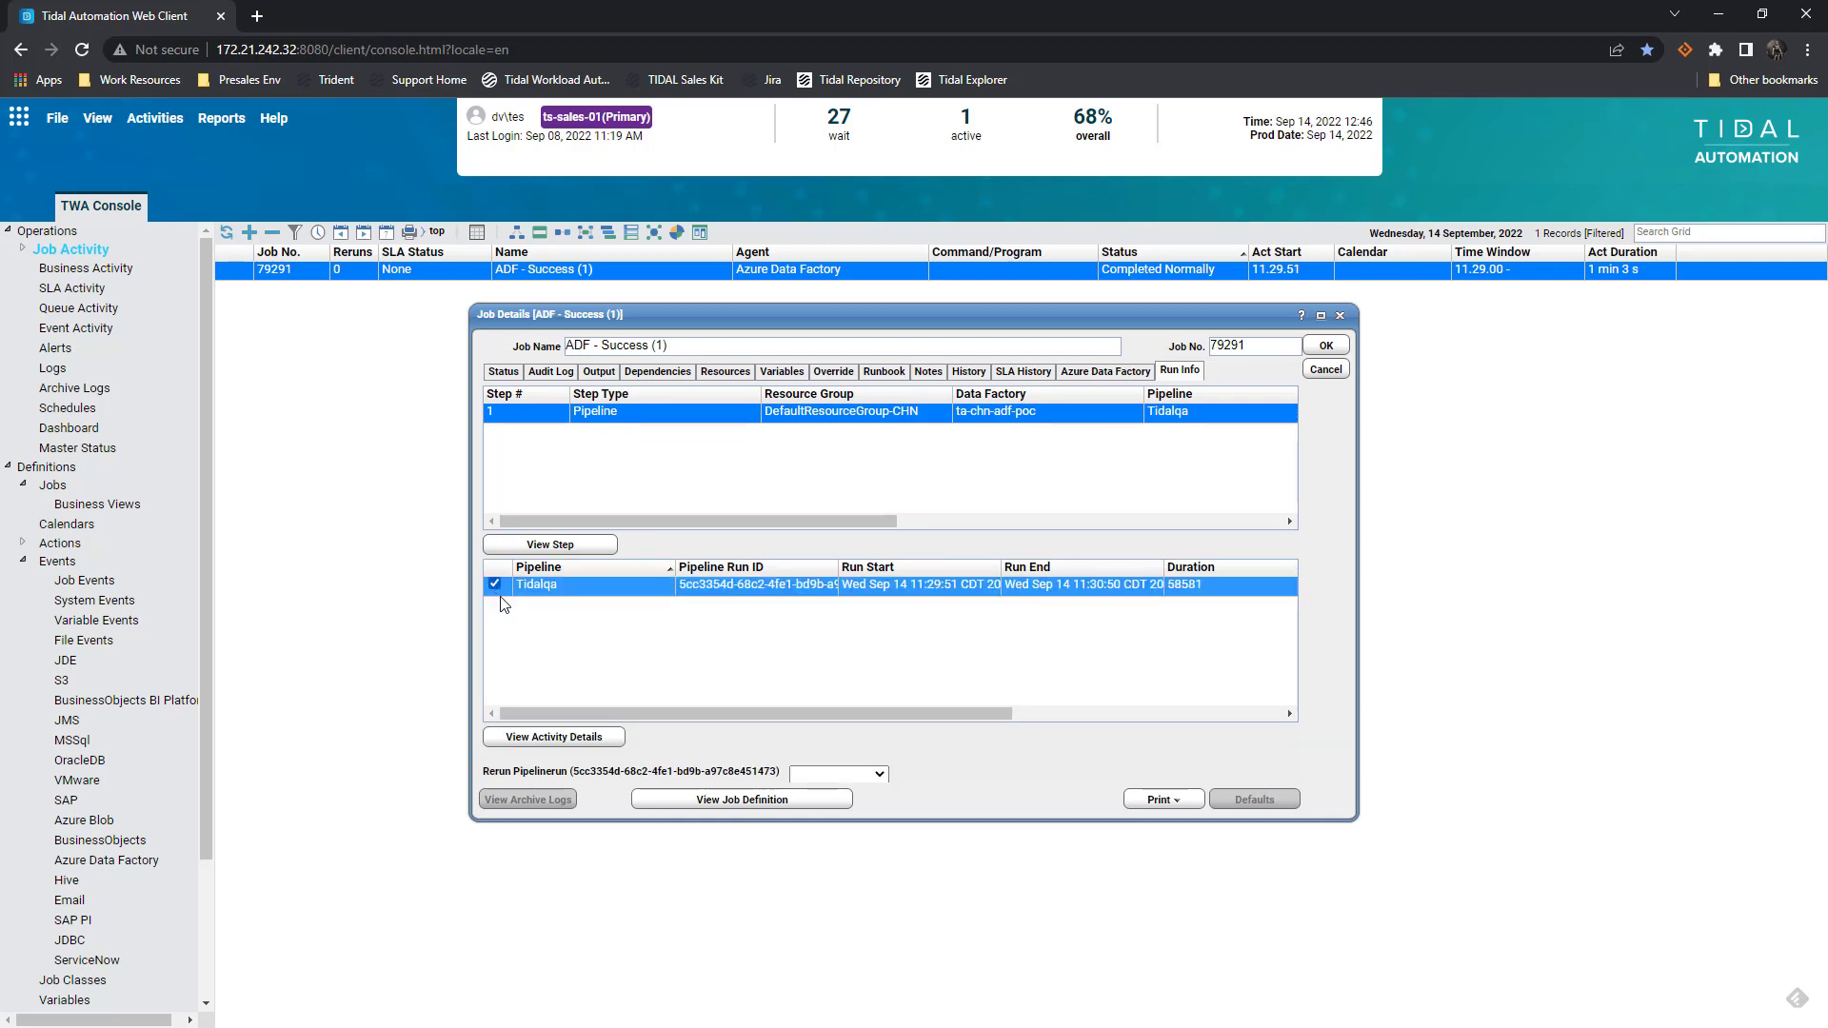
pyautogui.click(563, 737)
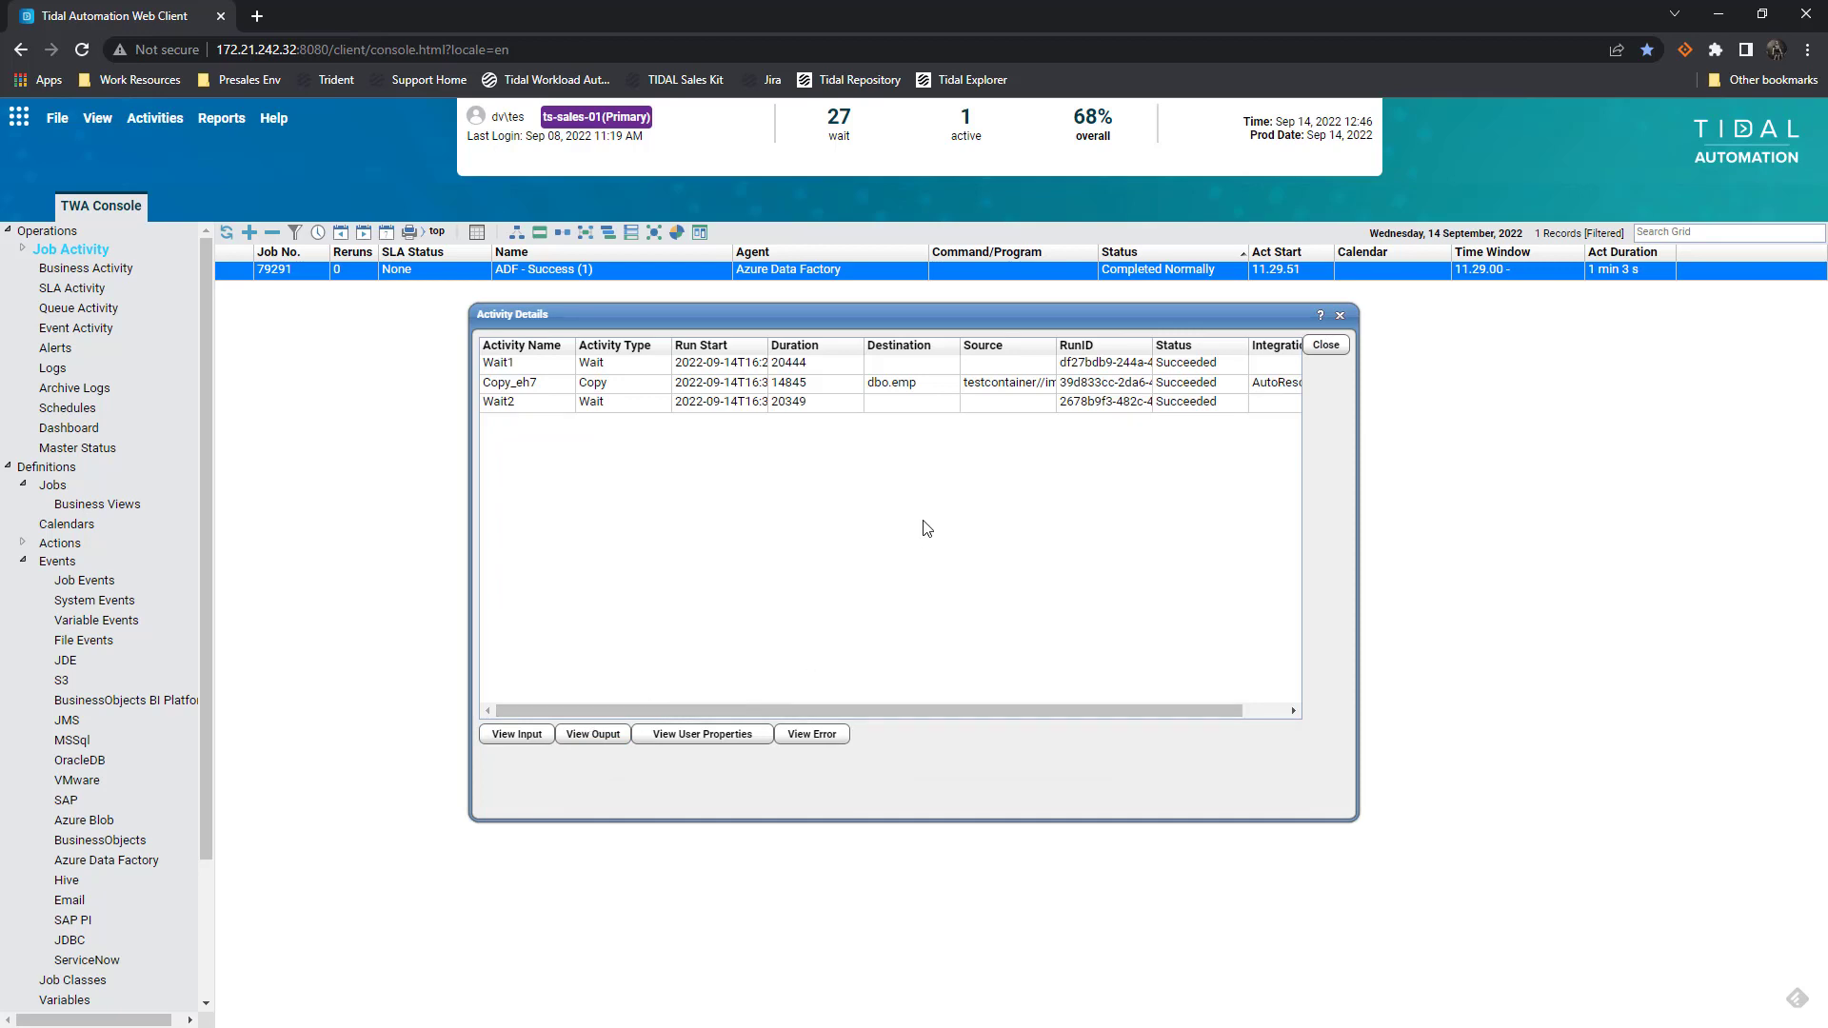
pyautogui.click(593, 390)
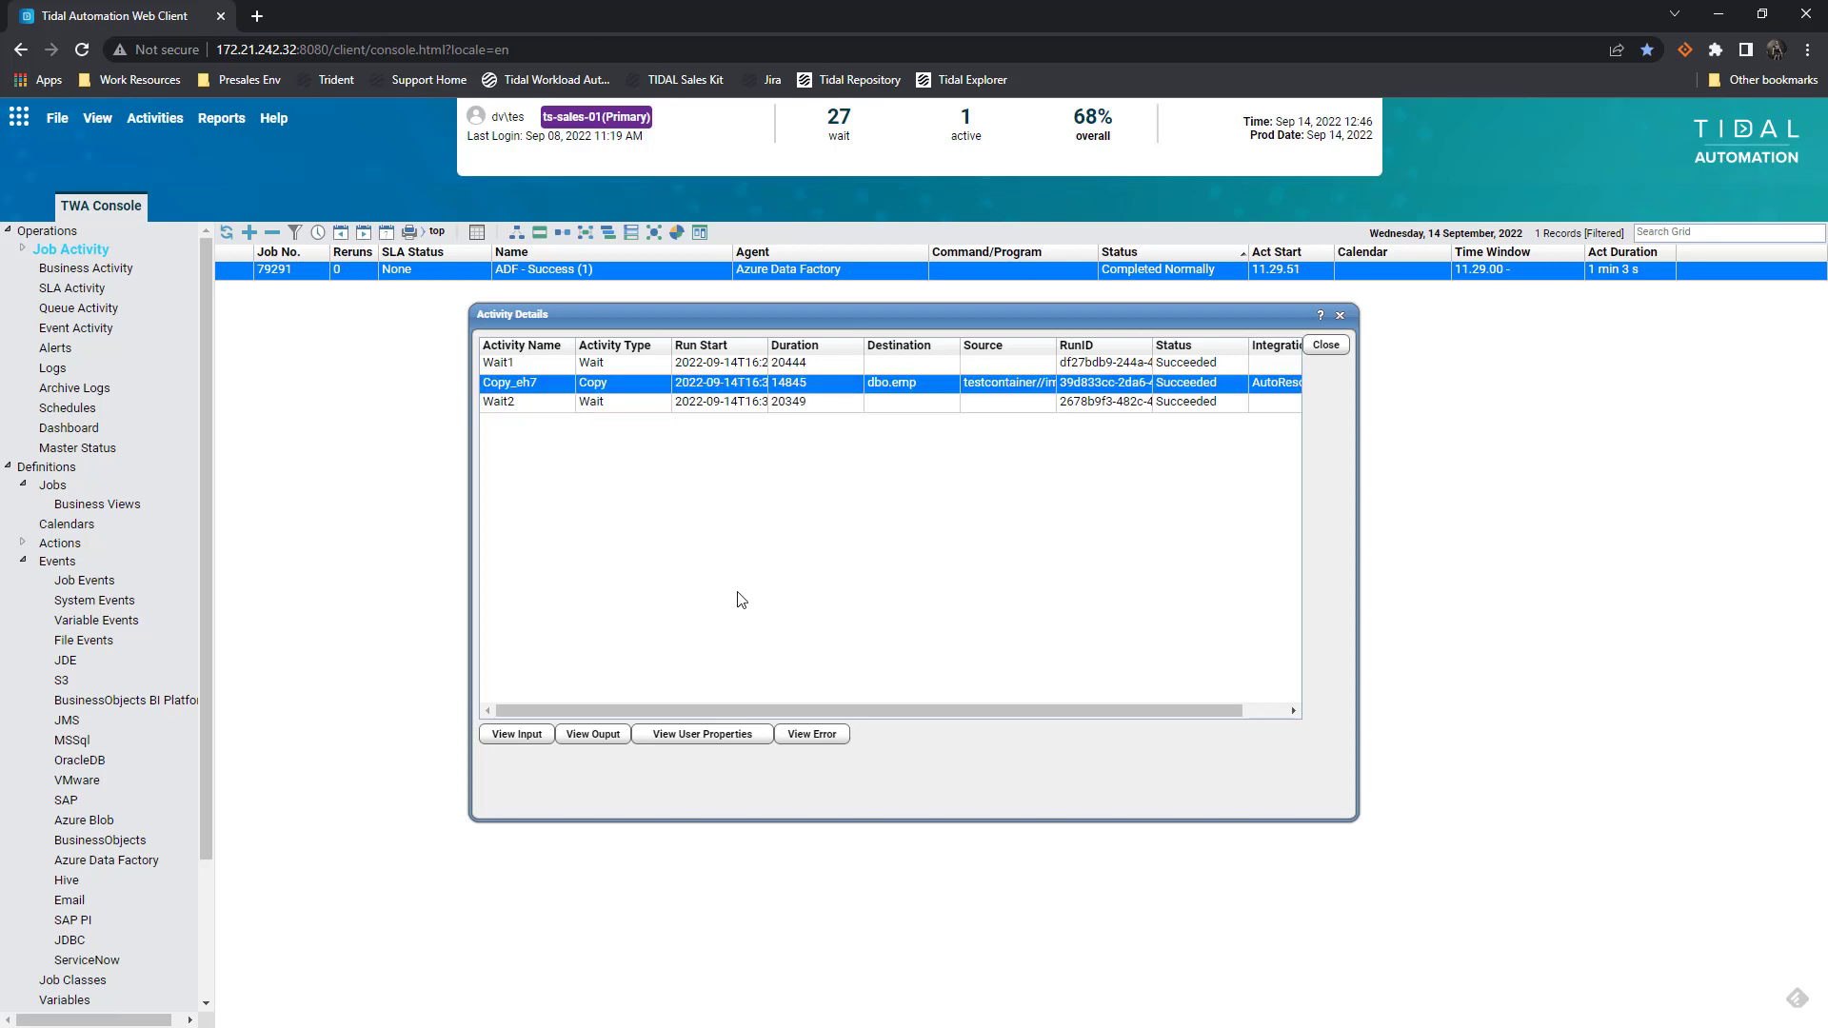
pyautogui.click(610, 738)
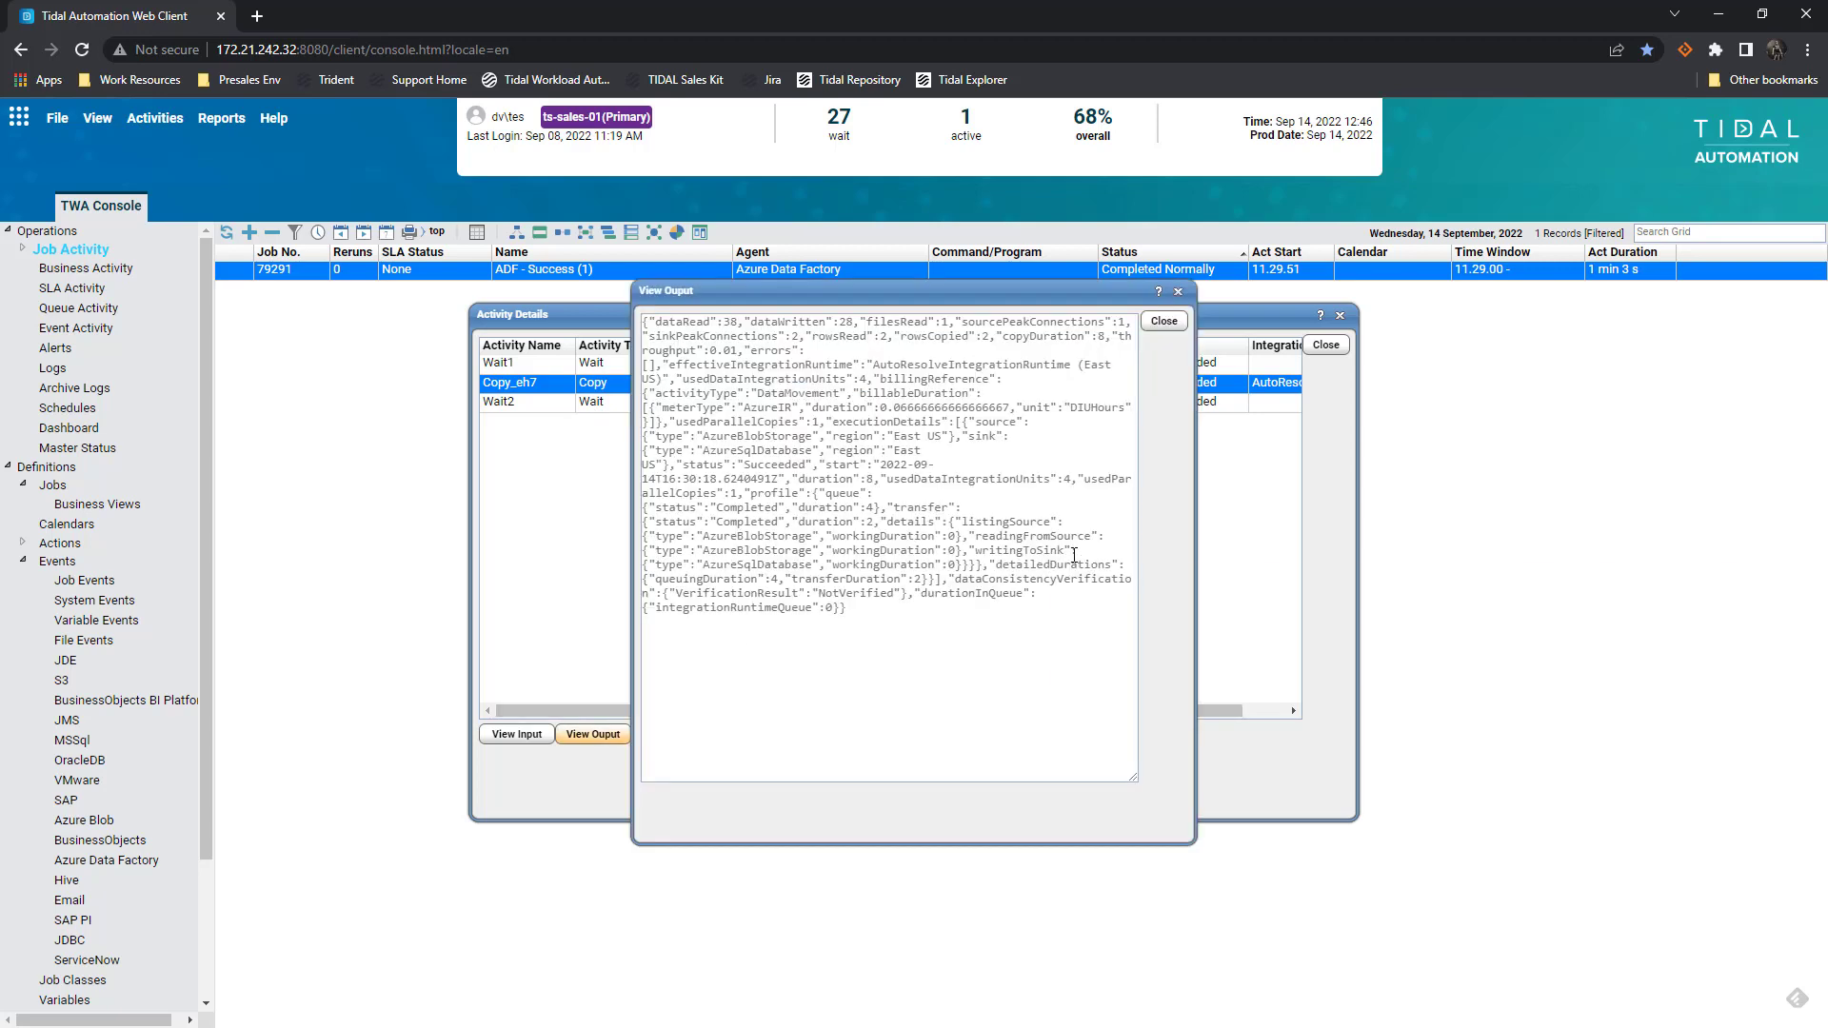
# Close the activity output, activity details and job details, then show the Alerts list
pyautogui.click(1163, 322)
pyautogui.click(1325, 346)
pyautogui.click(1323, 370)
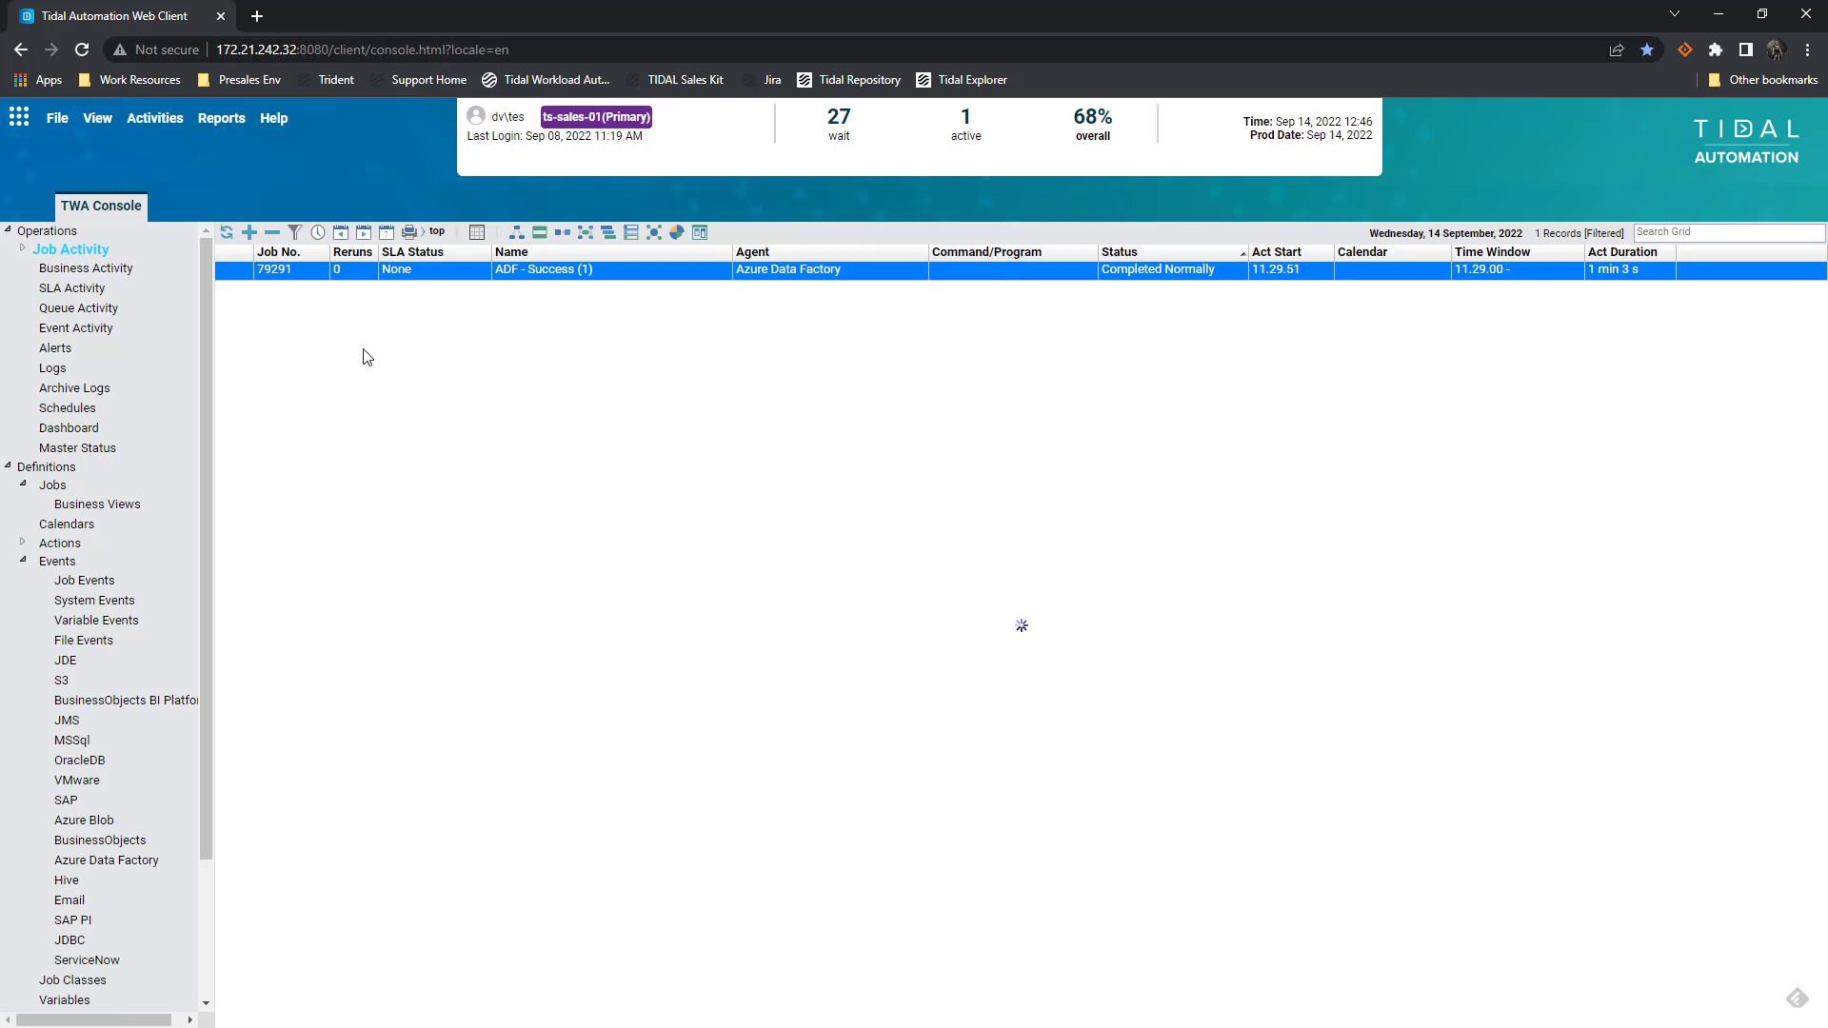
pyautogui.click(53, 350)
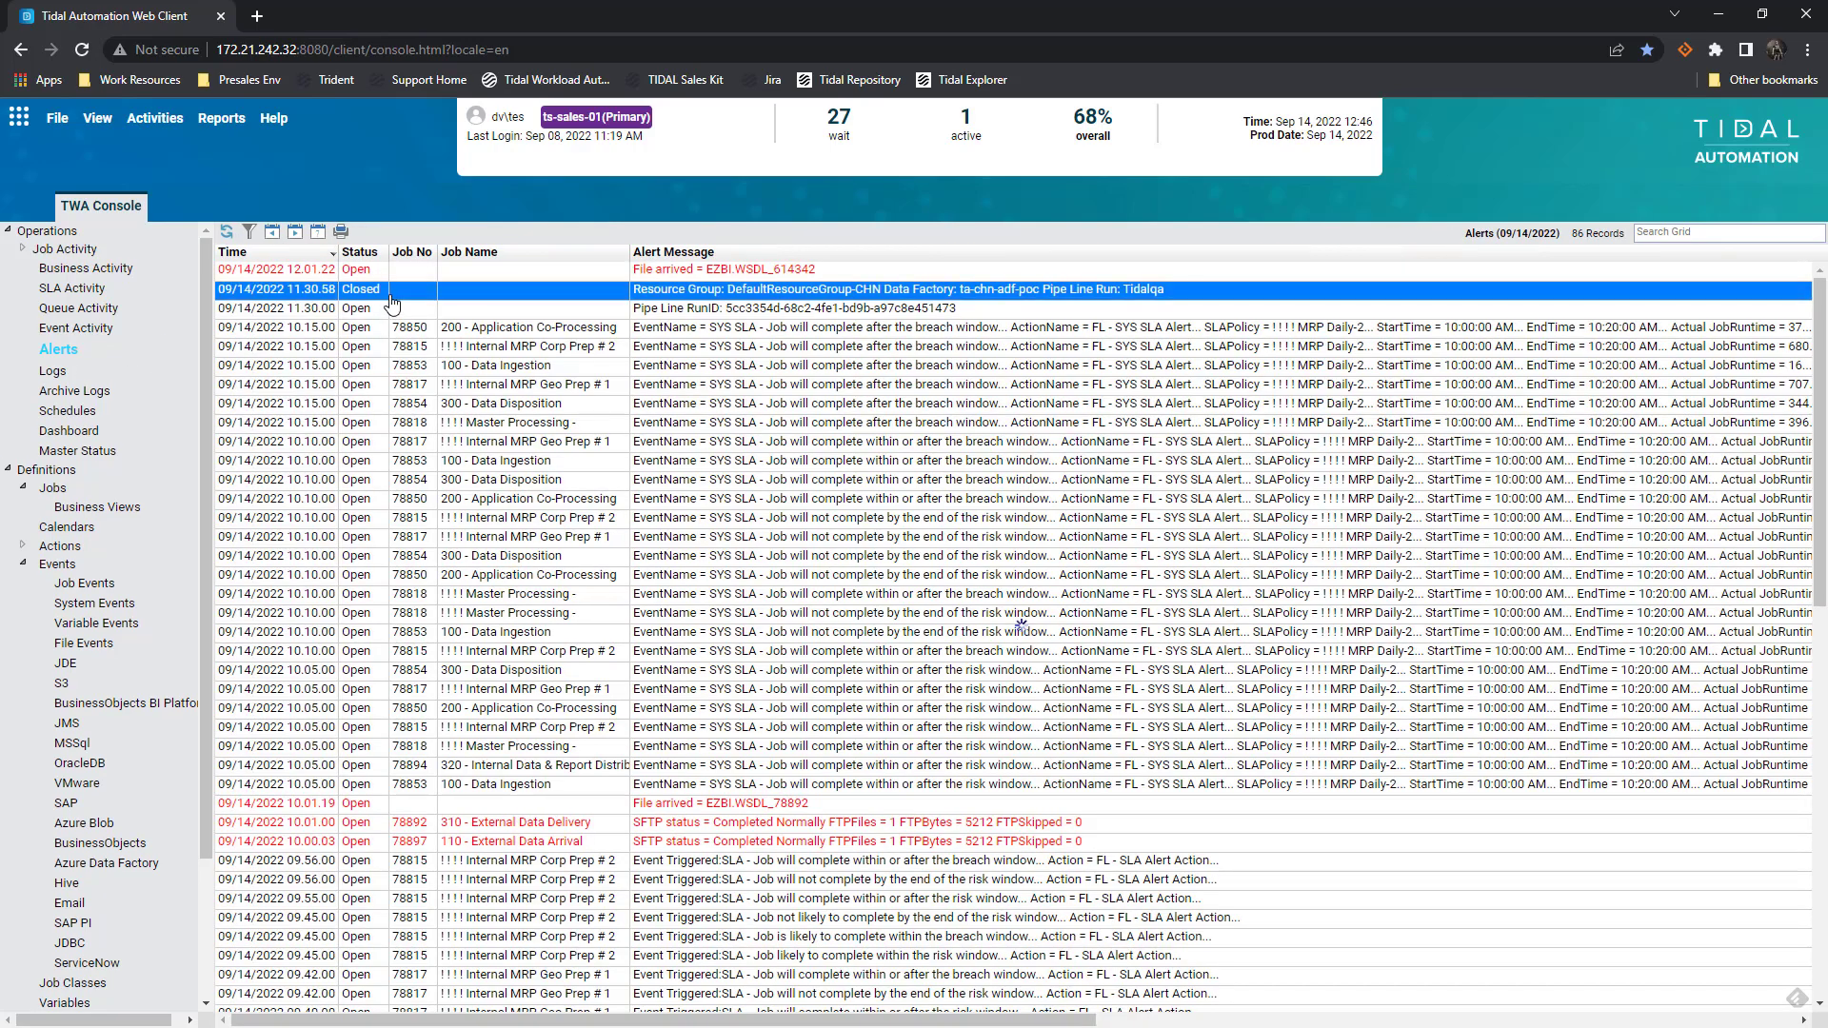
# Open the details of the Closed Tidalqa pipeline alert from 11.30.58
pyautogui.doubleClick(382, 291)
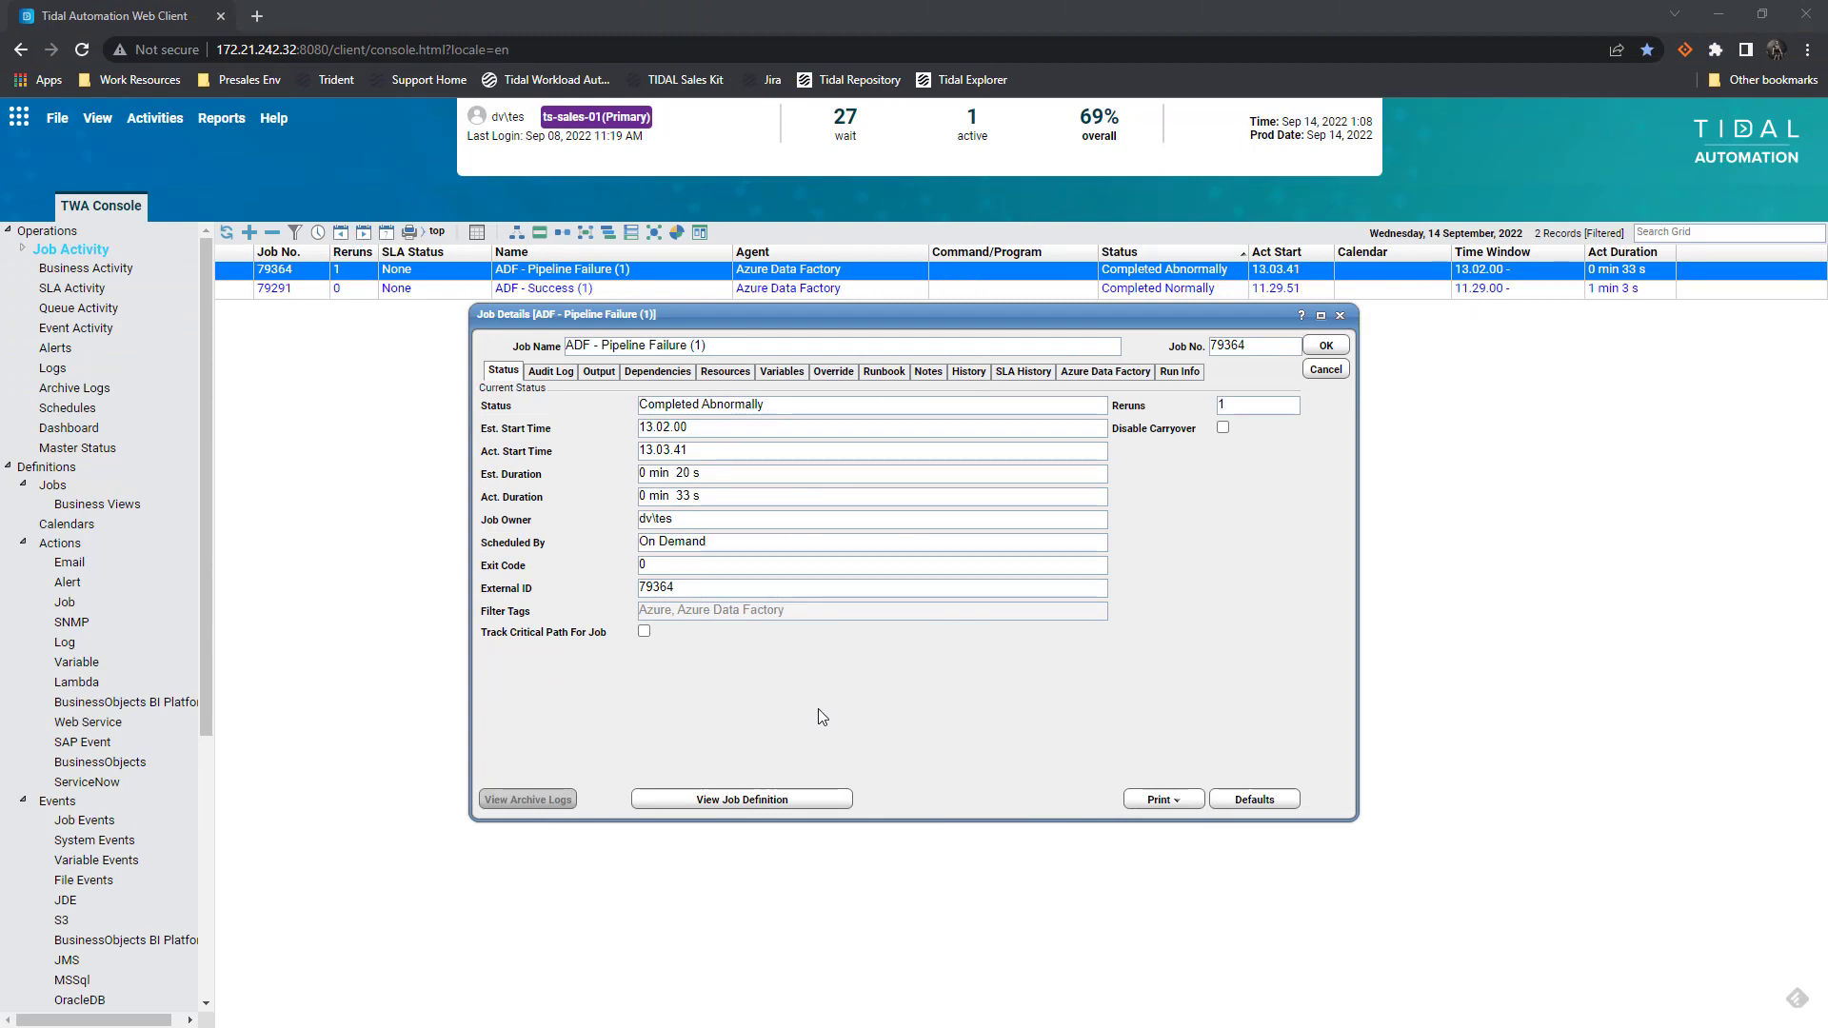
# Check the failed job's output and the Drop Table error in the pl_drop_student_table run
pyautogui.click(599, 372)
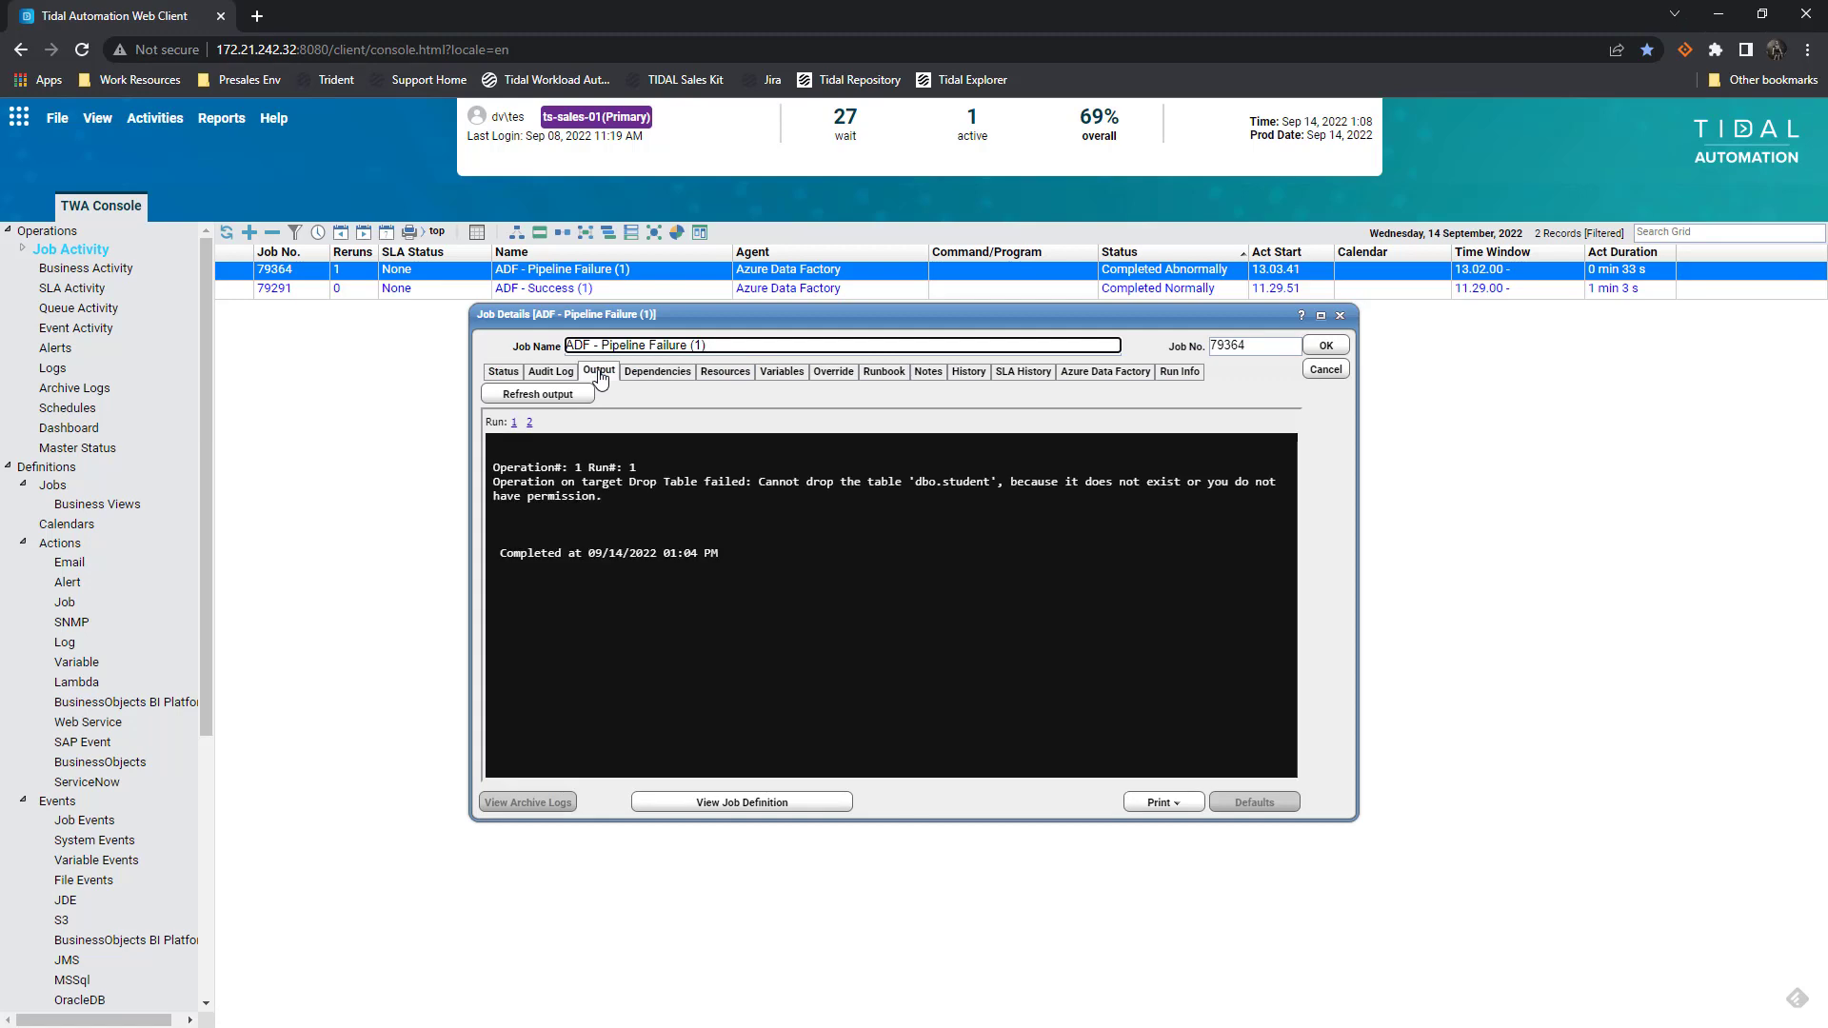
pyautogui.click(1181, 373)
pyautogui.click(651, 419)
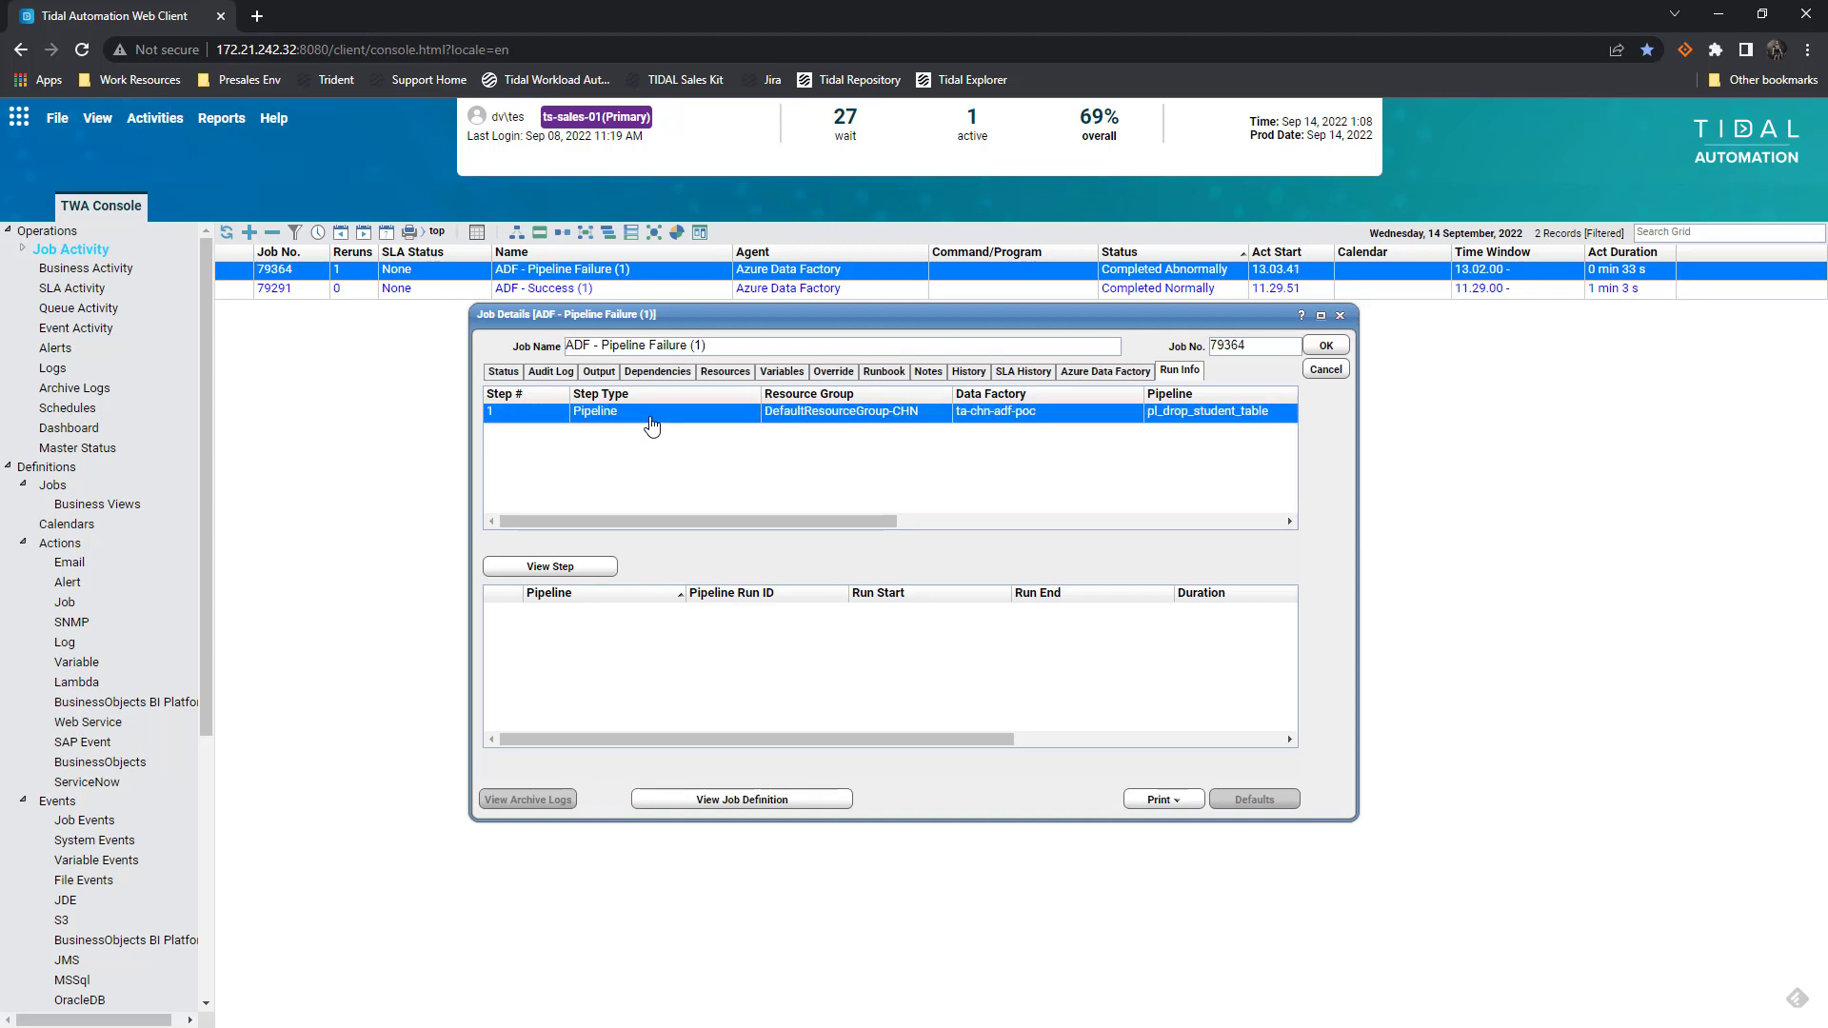
pyautogui.click(543, 567)
pyautogui.click(494, 583)
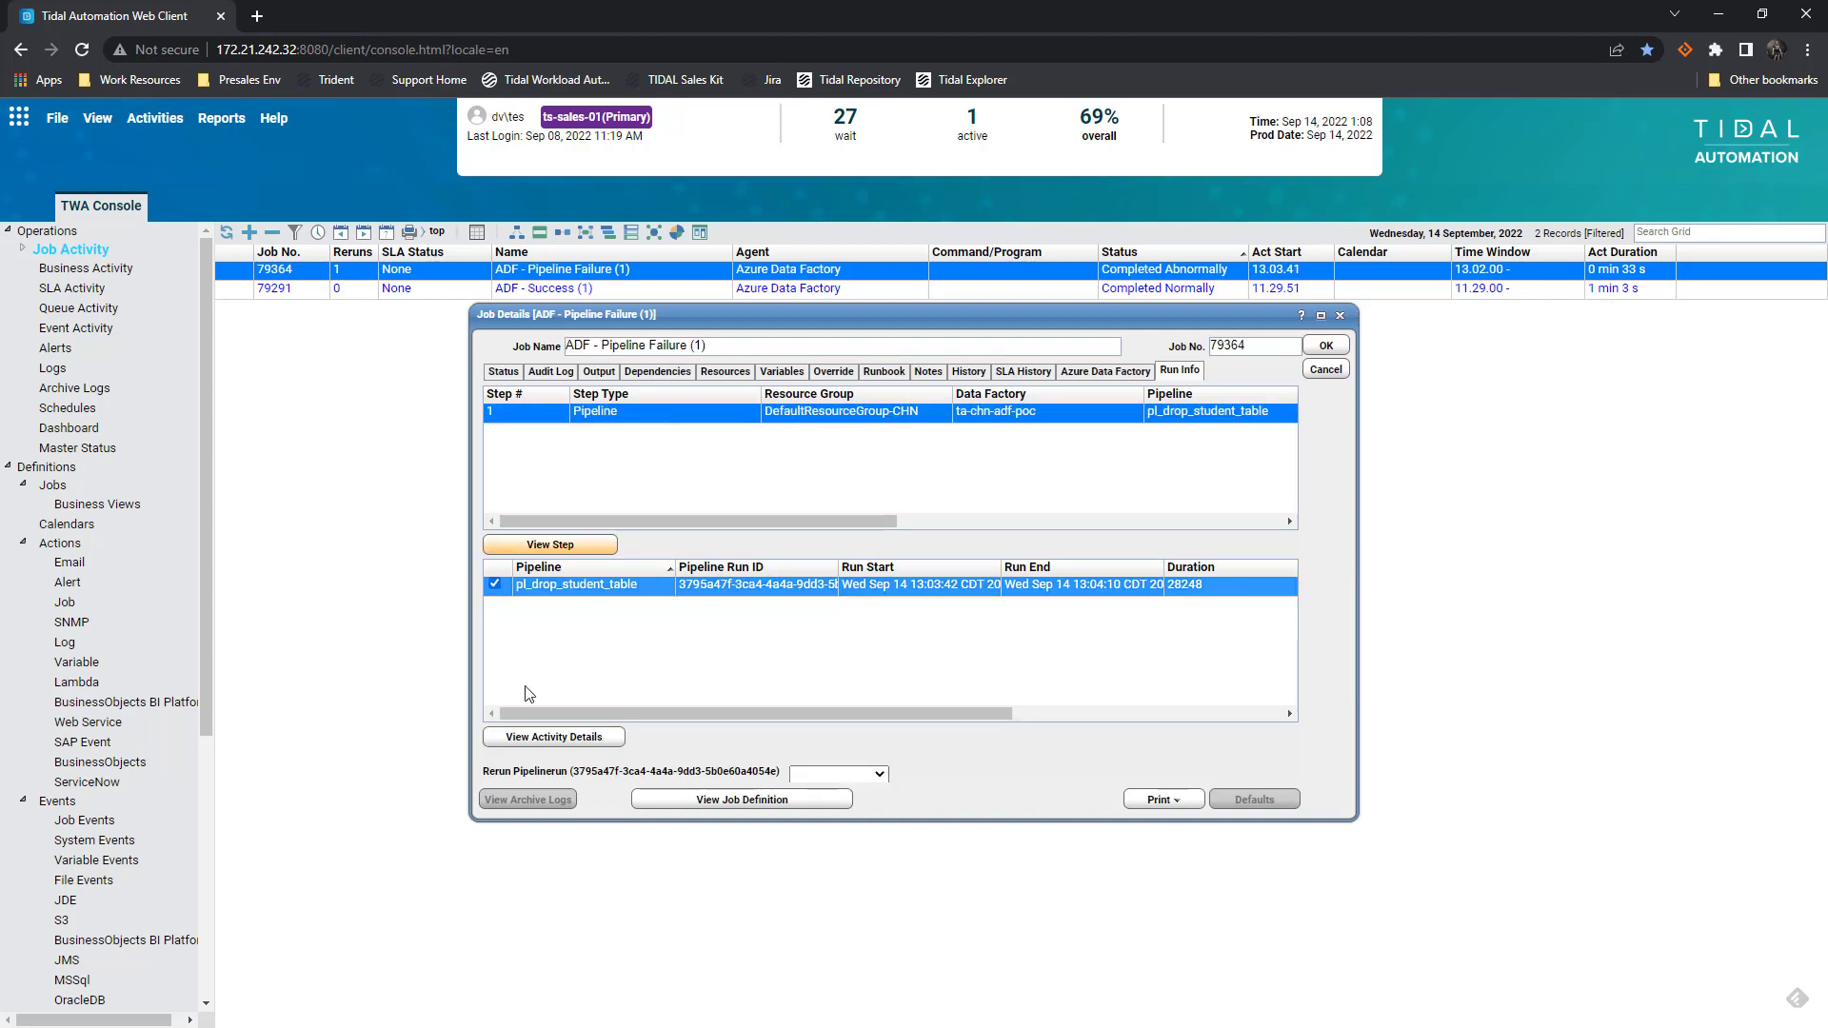
pyautogui.click(563, 739)
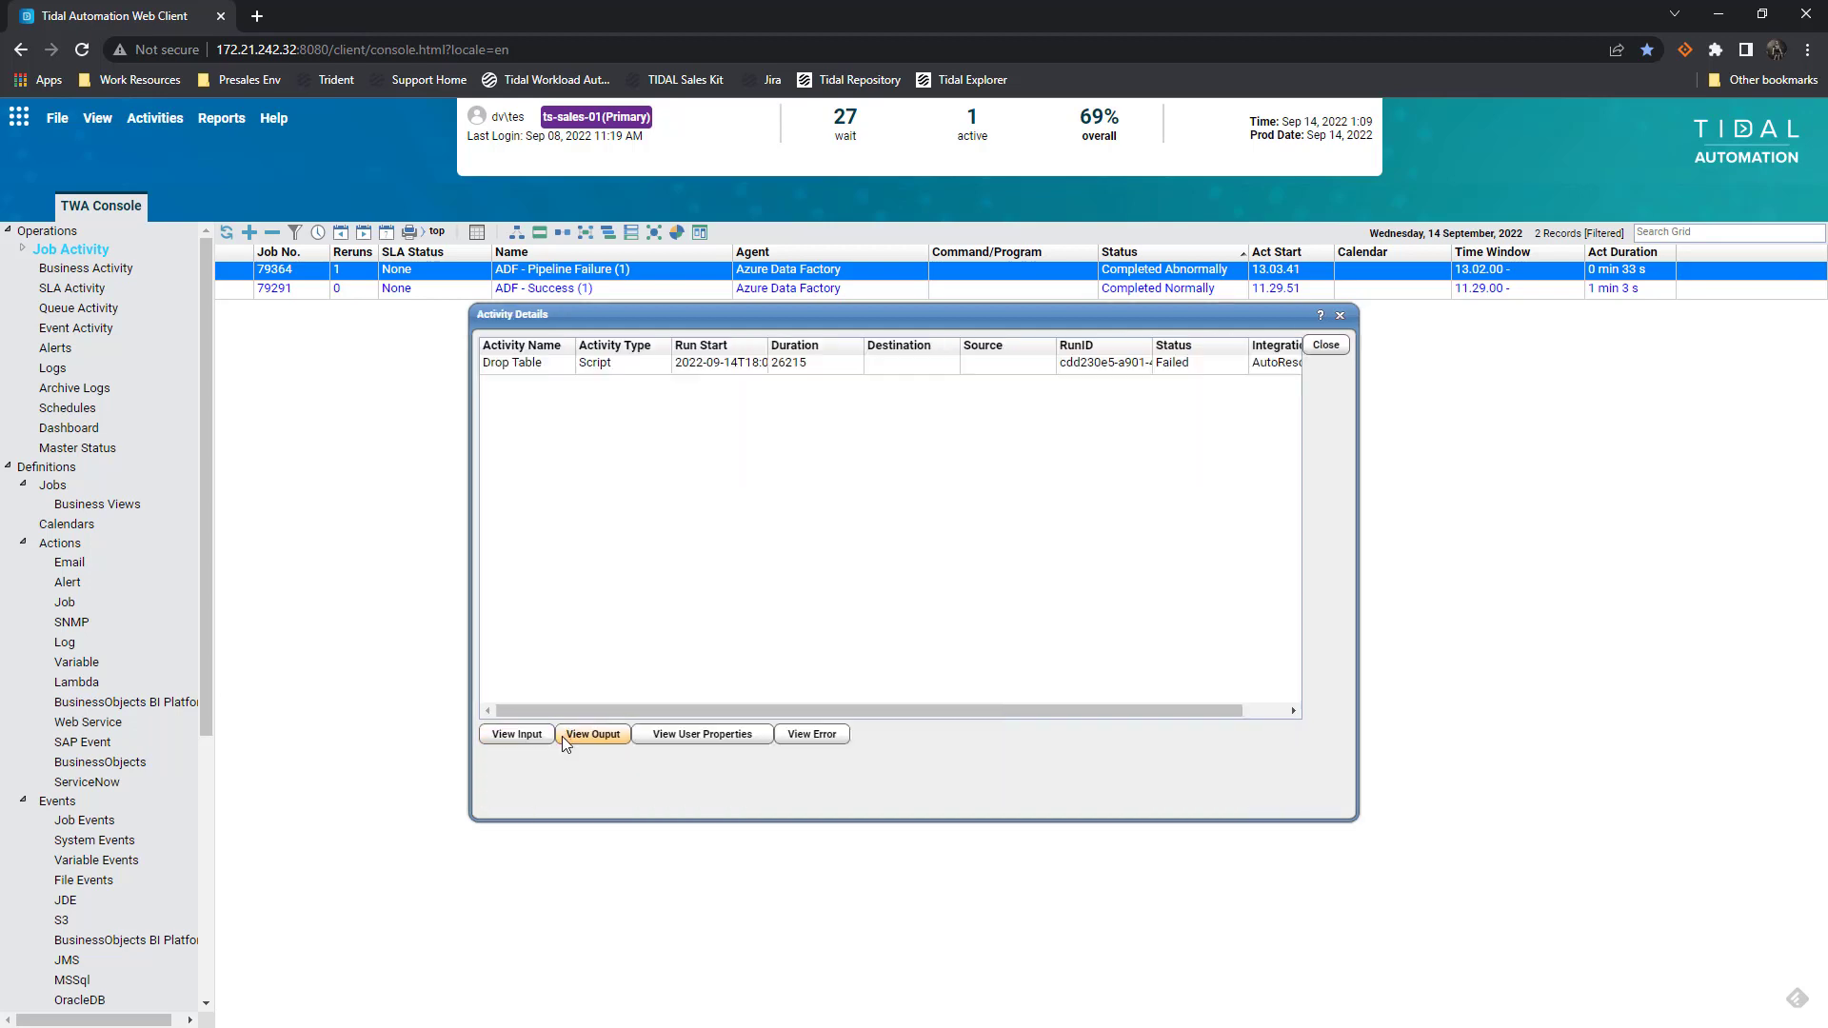
pyautogui.click(643, 367)
pyautogui.click(811, 734)
pyautogui.moveTo(864, 355); pyautogui.dragTo(606, 317)
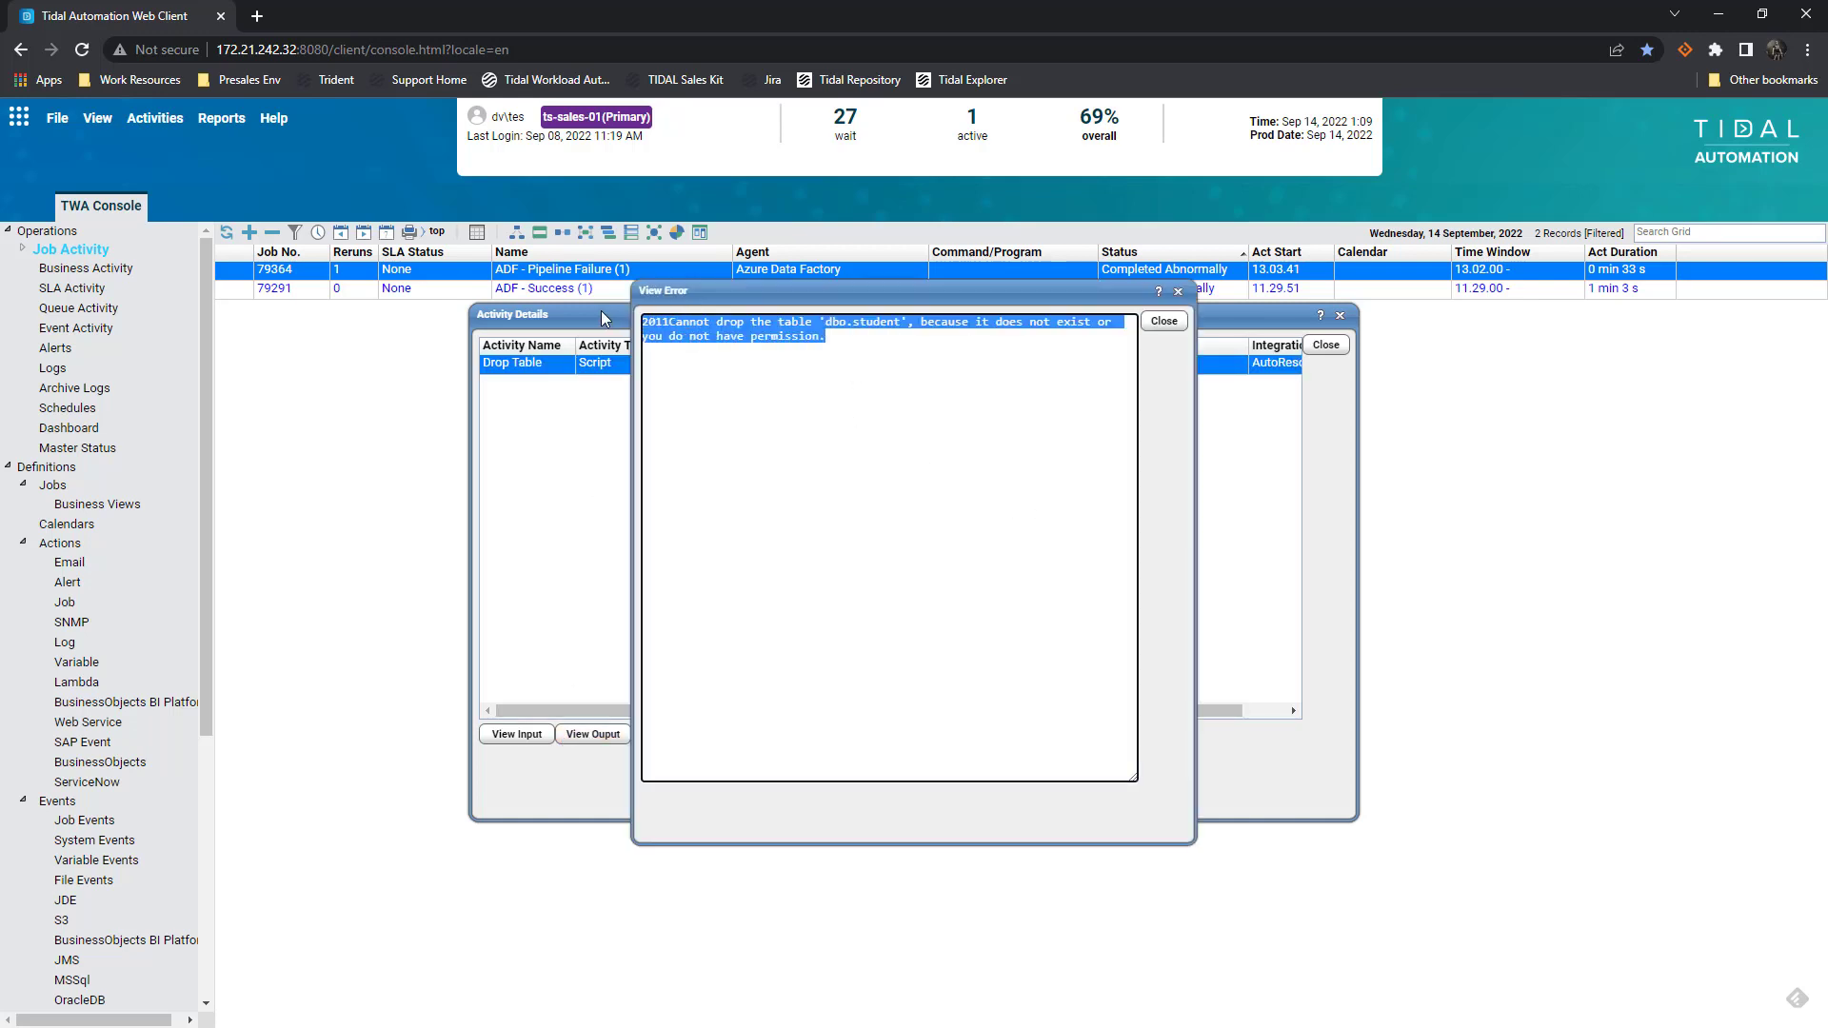
# Close the error, activity and job dialogs and show the Event Activity list
pyautogui.click(1164, 321)
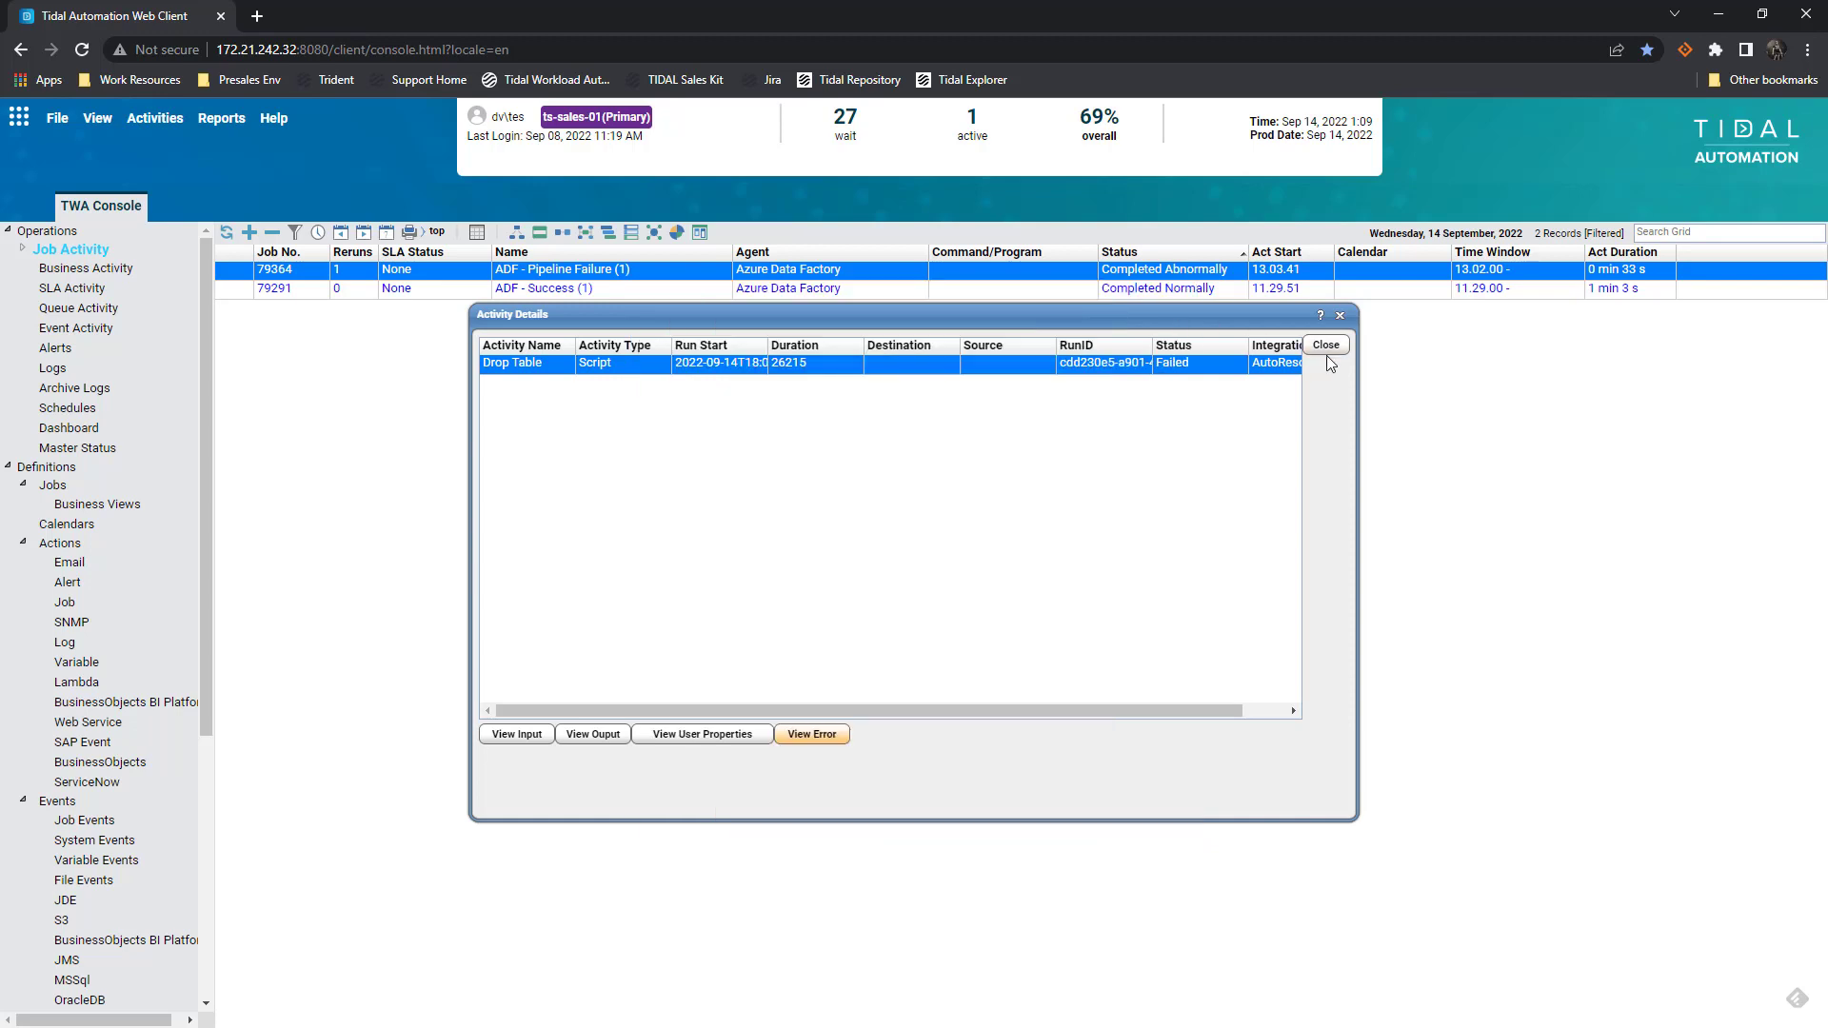
pyautogui.click(1326, 346)
pyautogui.click(1335, 319)
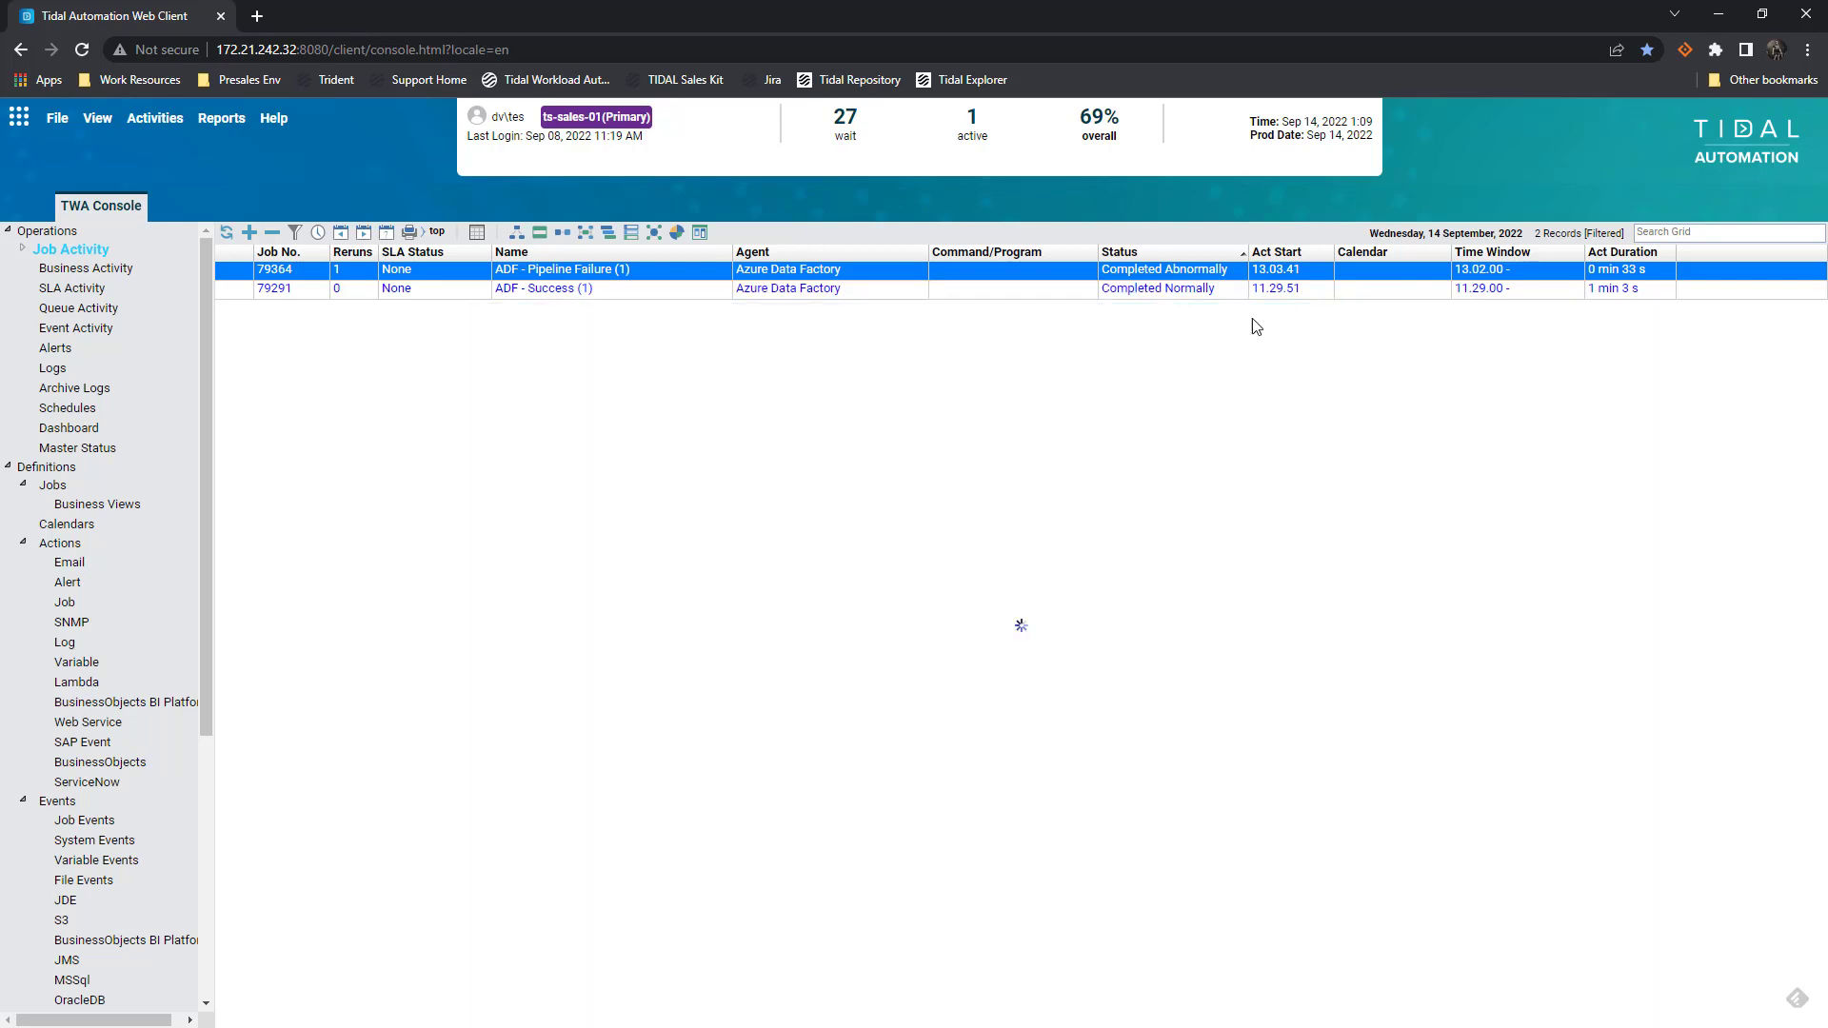
pyautogui.click(91, 334)
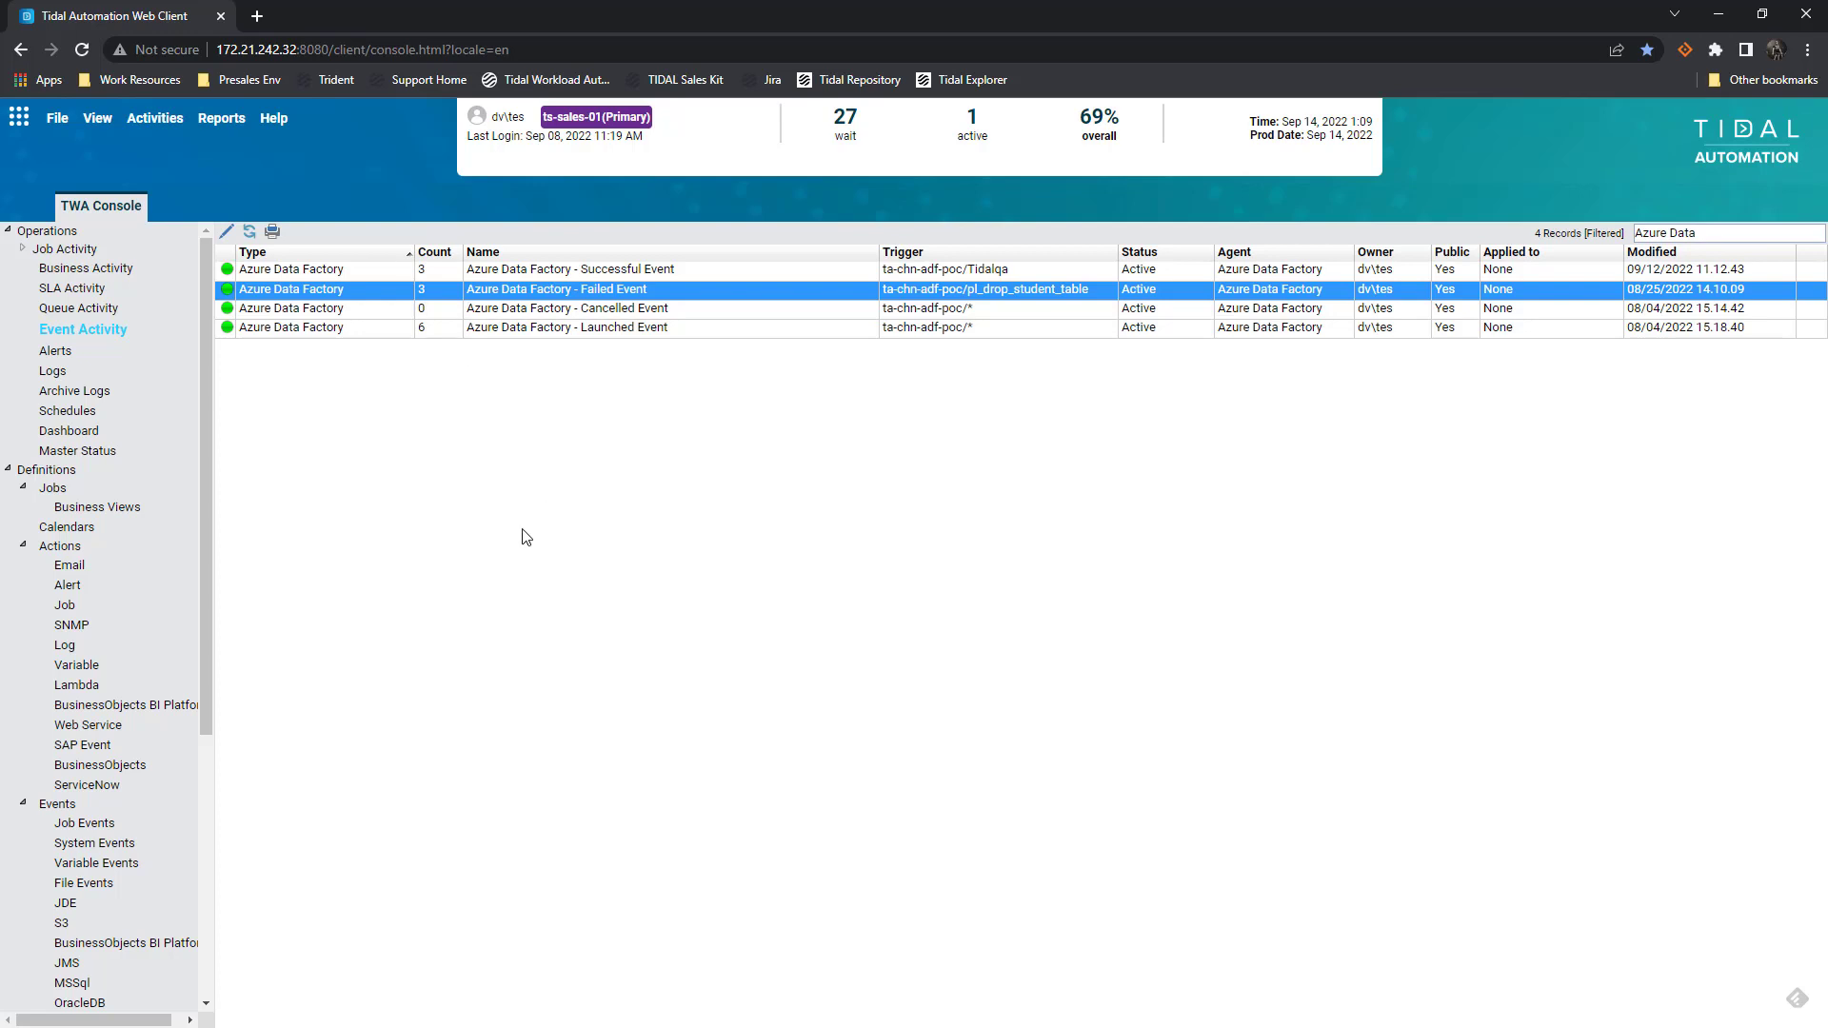
# Open the 13.04.17 failed-activity alert and select its full message text
pyautogui.click(96, 352)
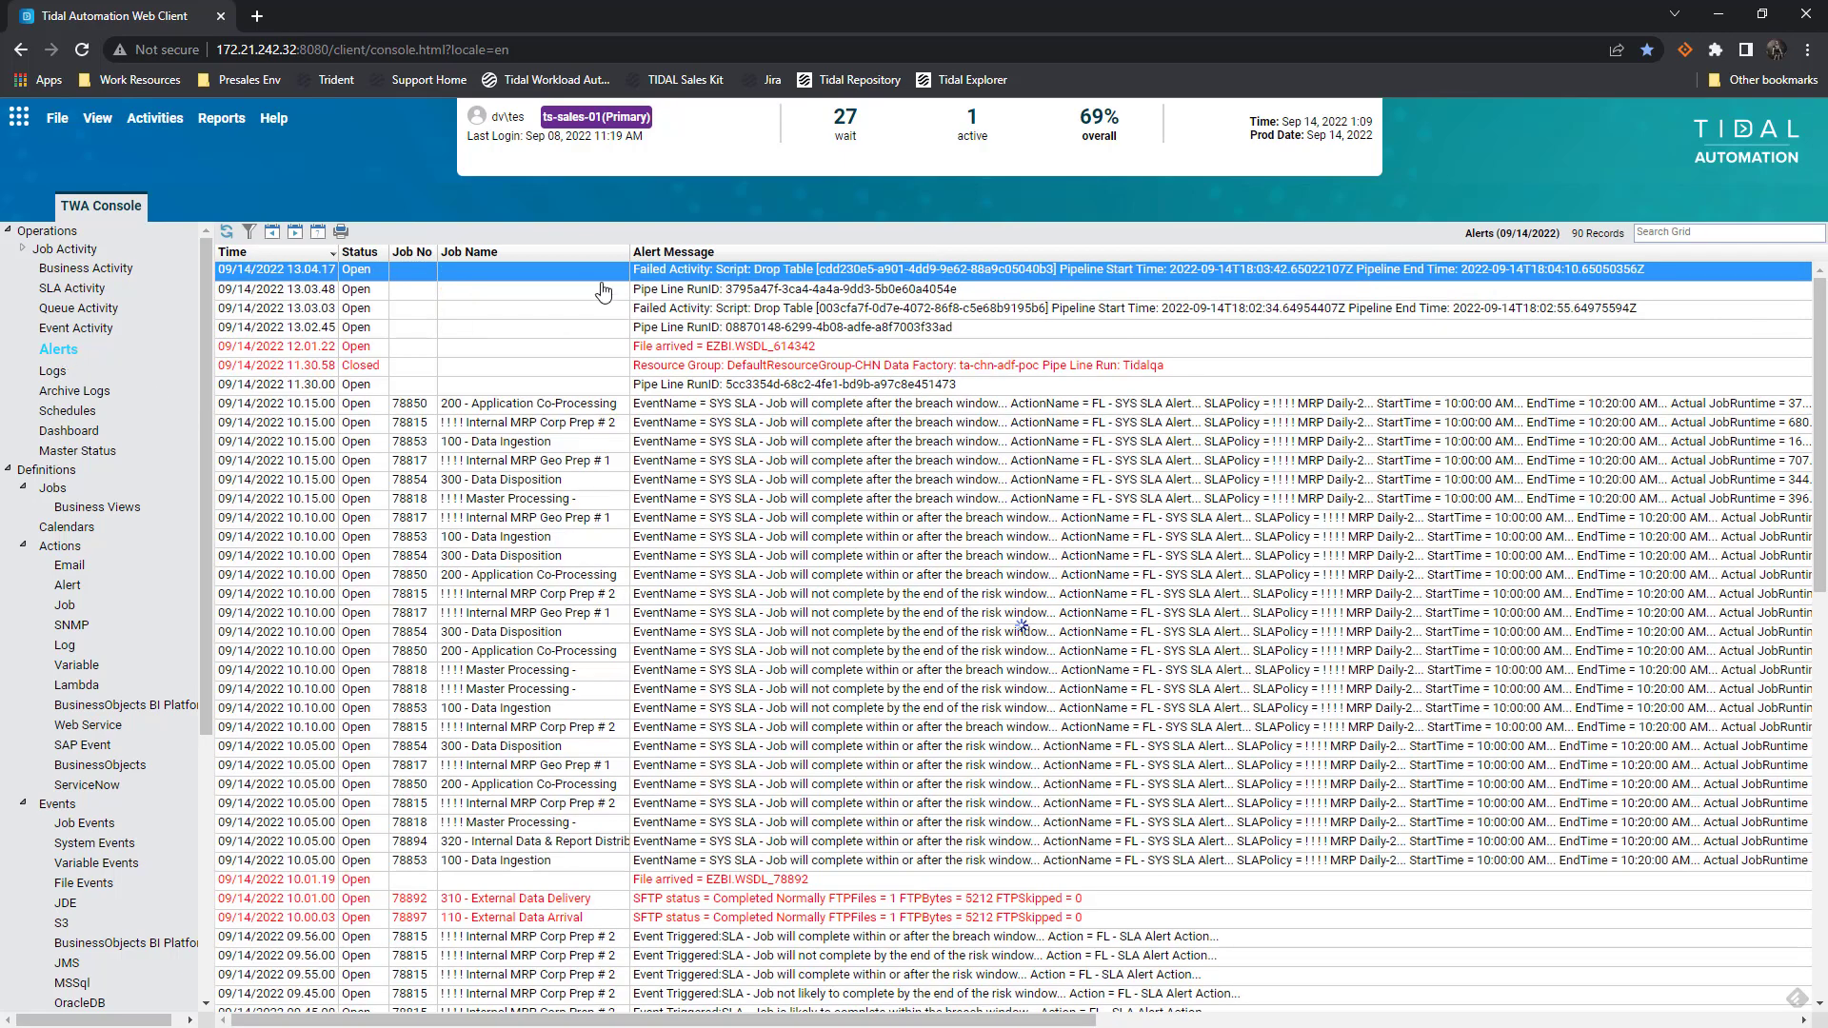
pyautogui.doubleClick(753, 270)
pyautogui.moveTo(1081, 511); pyautogui.dragTo(733, 436)
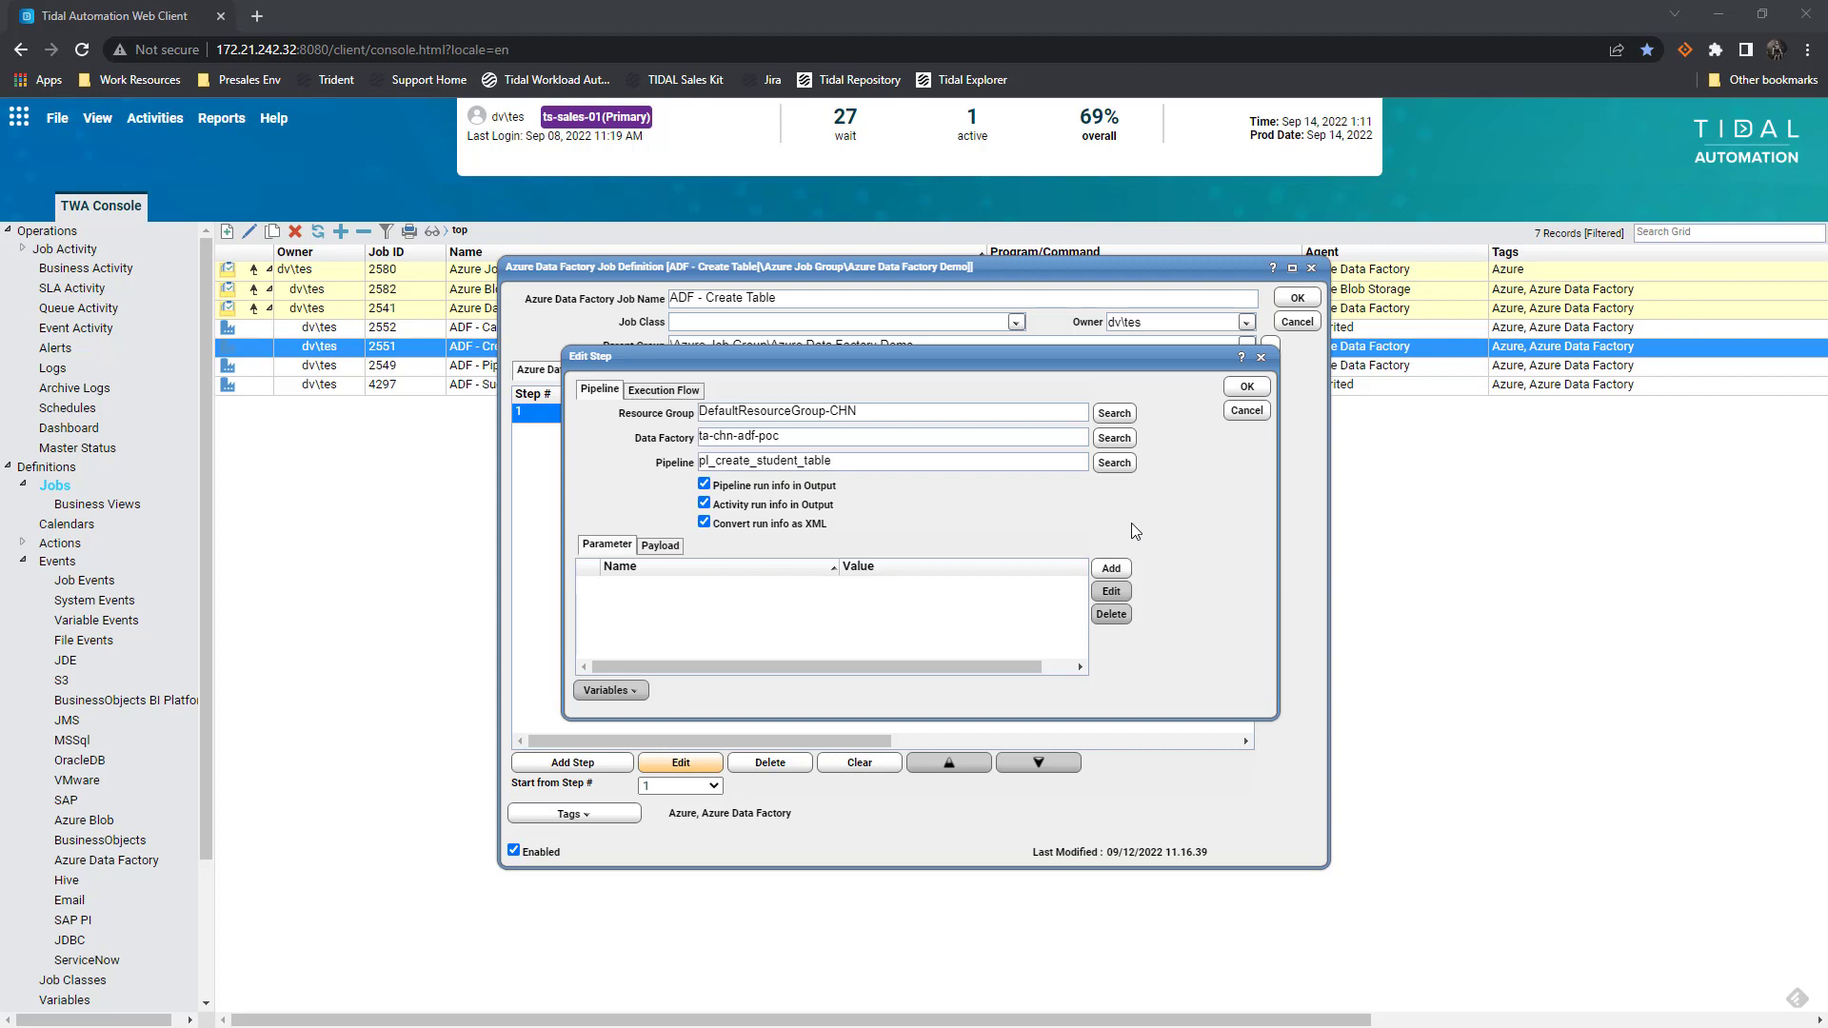
# Close the ADF - Create Table step and job definition, then list Azure Data Factory events
pyautogui.click(1246, 410)
pyautogui.click(1297, 322)
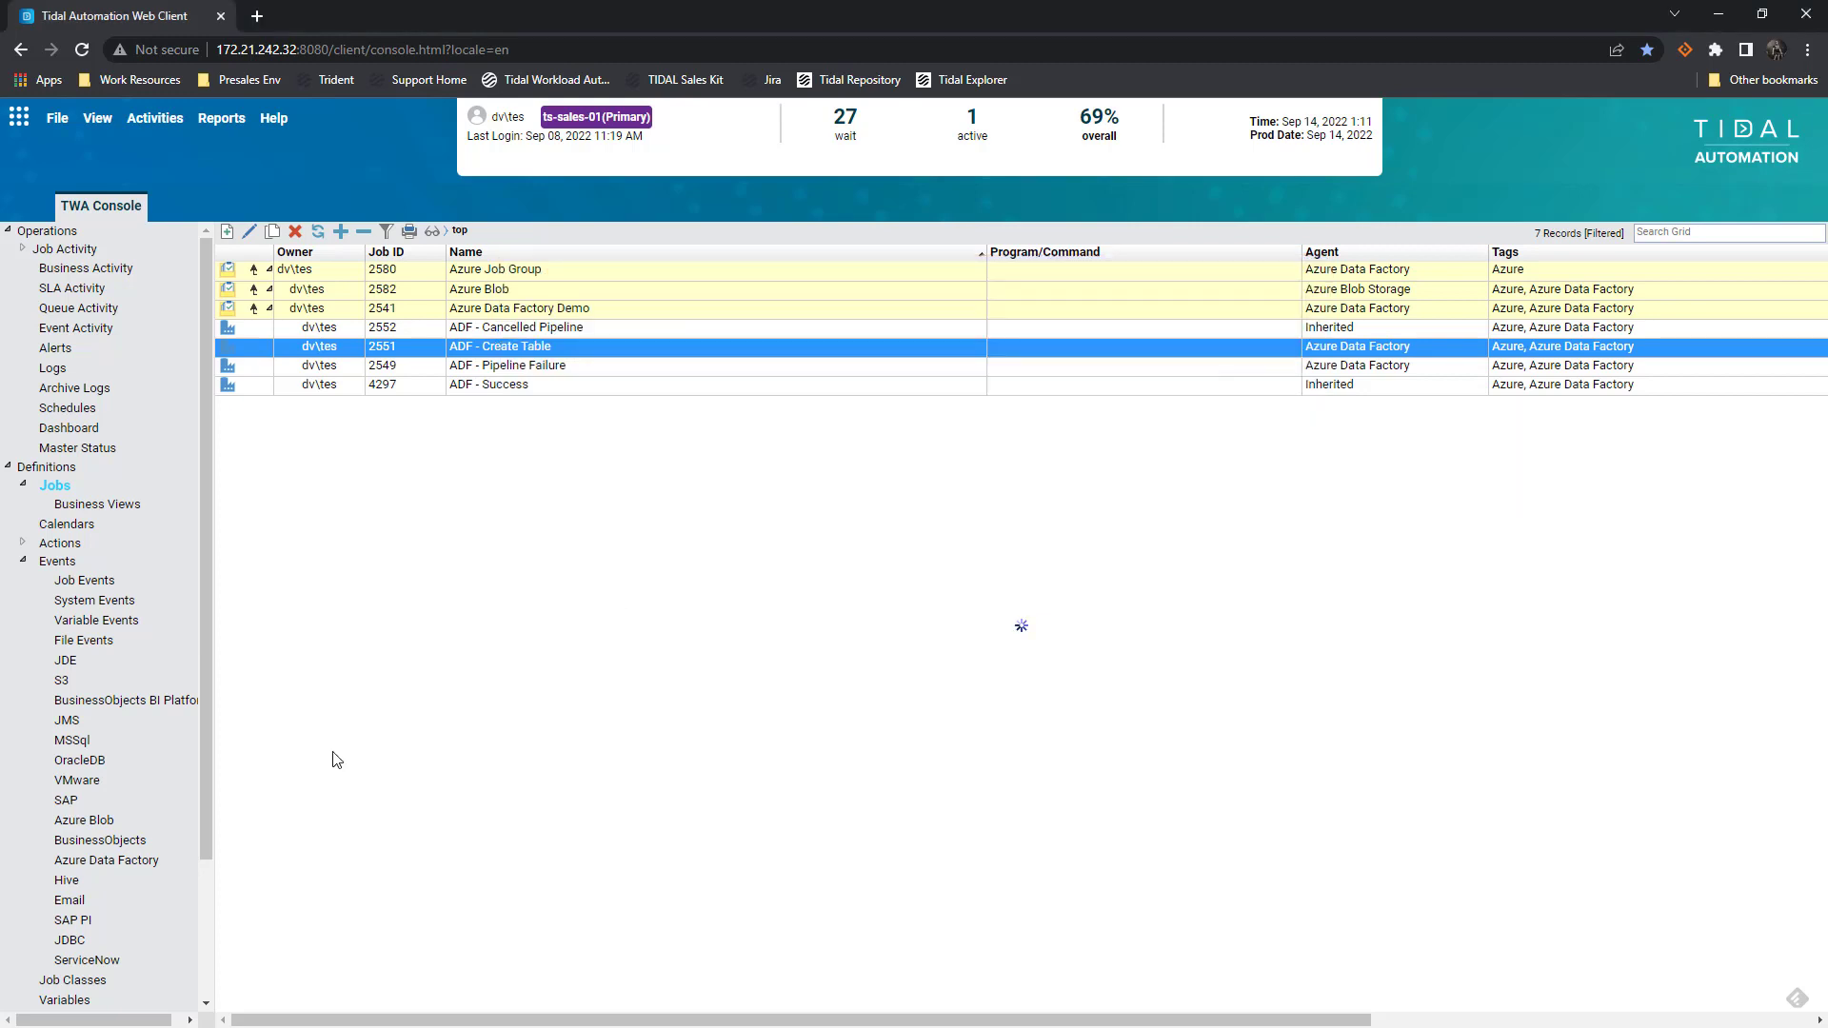
pyautogui.click(124, 863)
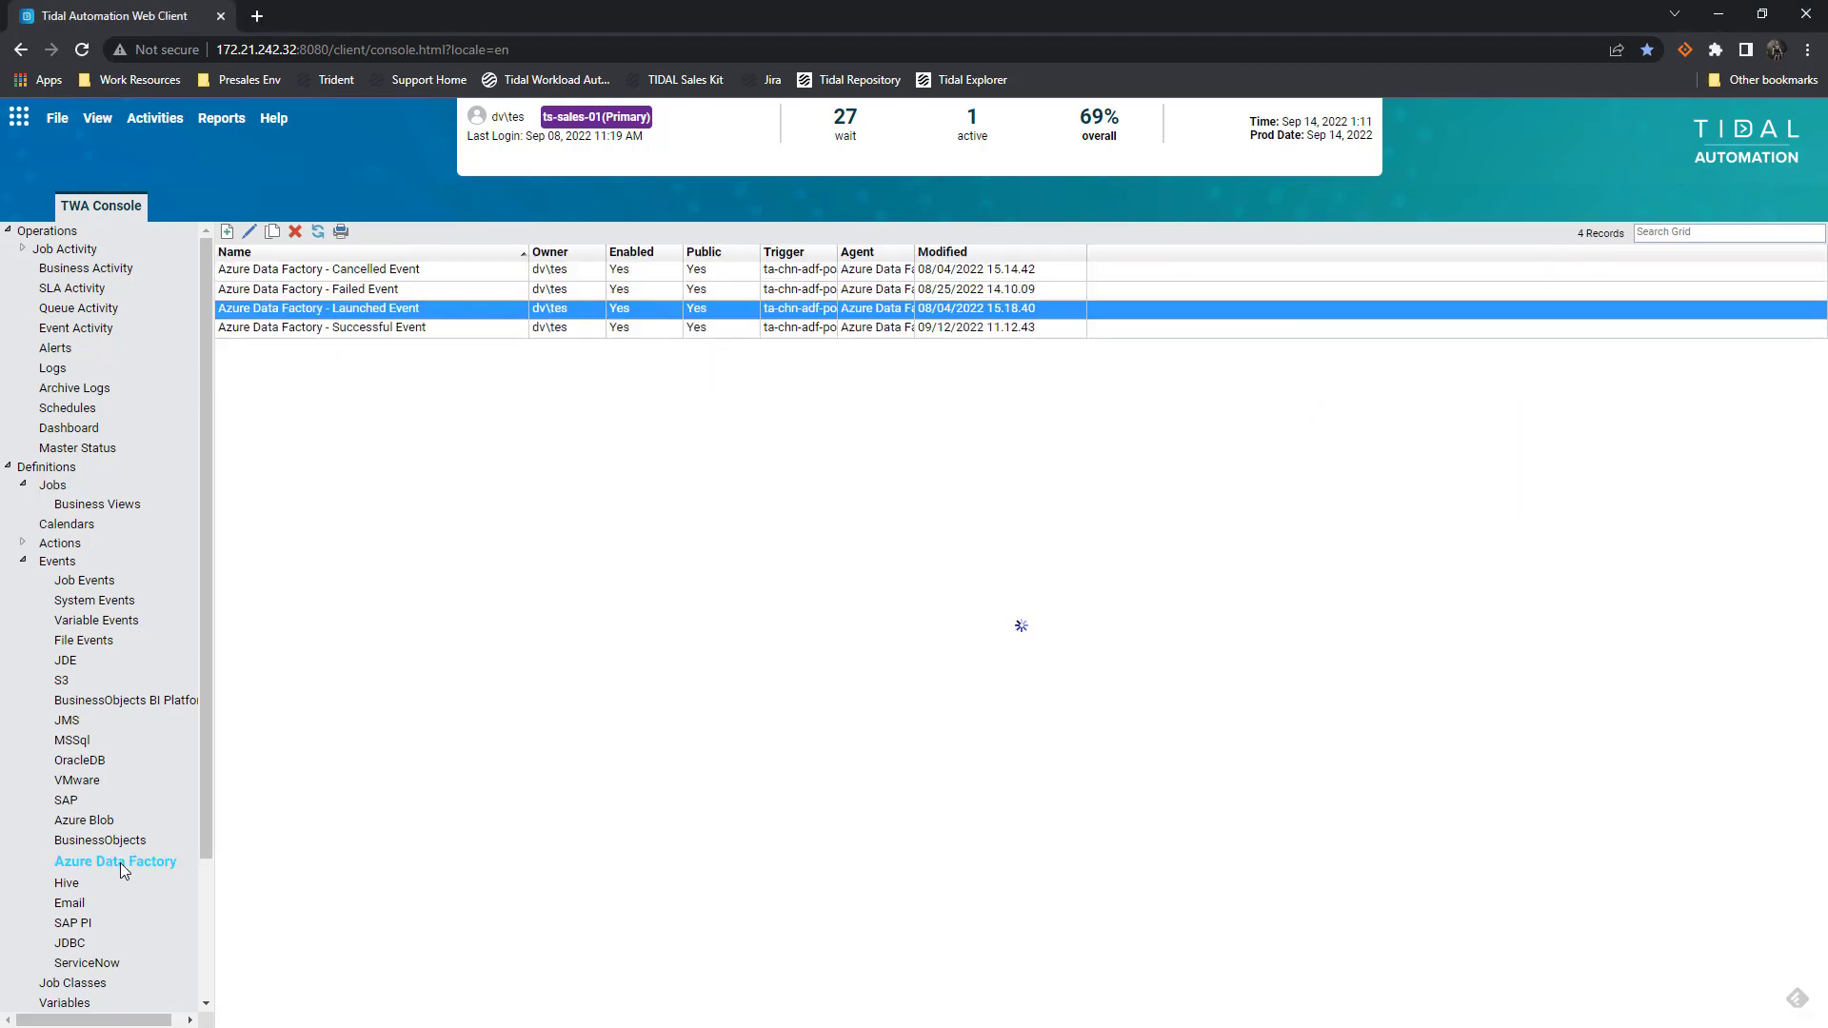
# Open the Launched Event definition and its ta-chn-adf-poc monitor entry for editing
pyautogui.click(512, 312)
pyautogui.doubleClick(511, 312)
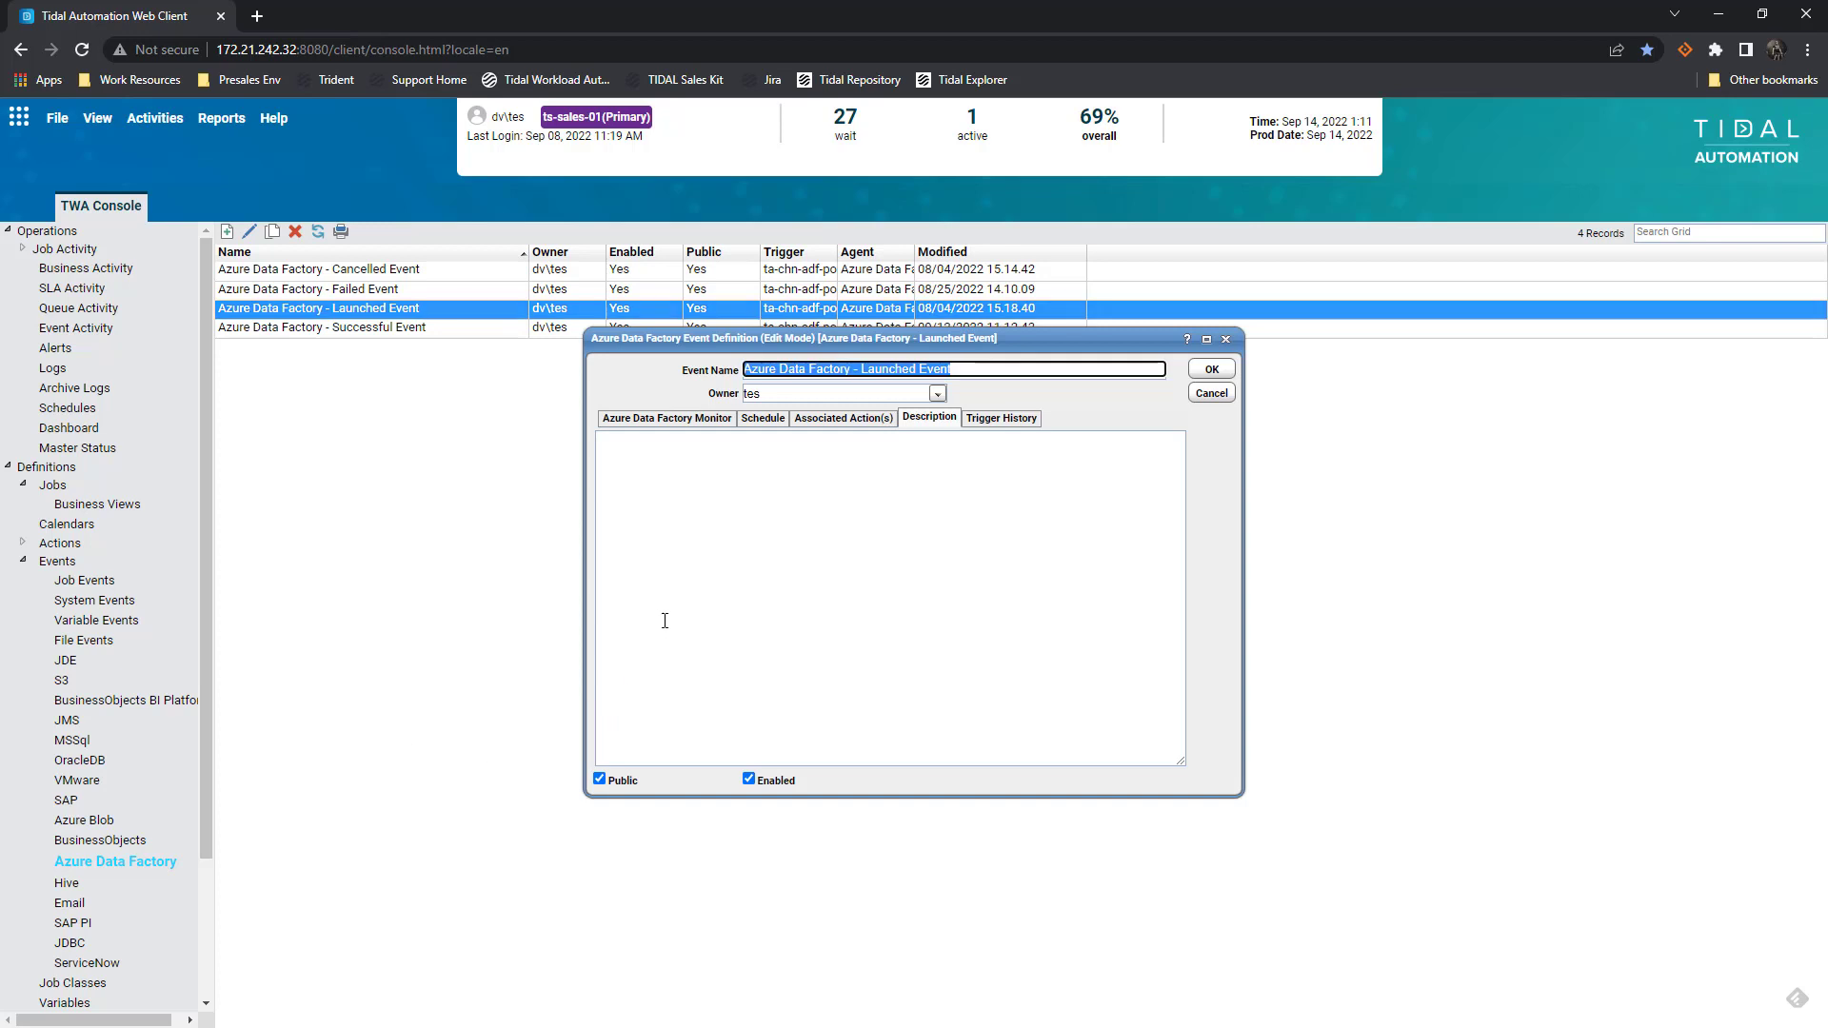
pyautogui.click(667, 419)
pyautogui.click(800, 483)
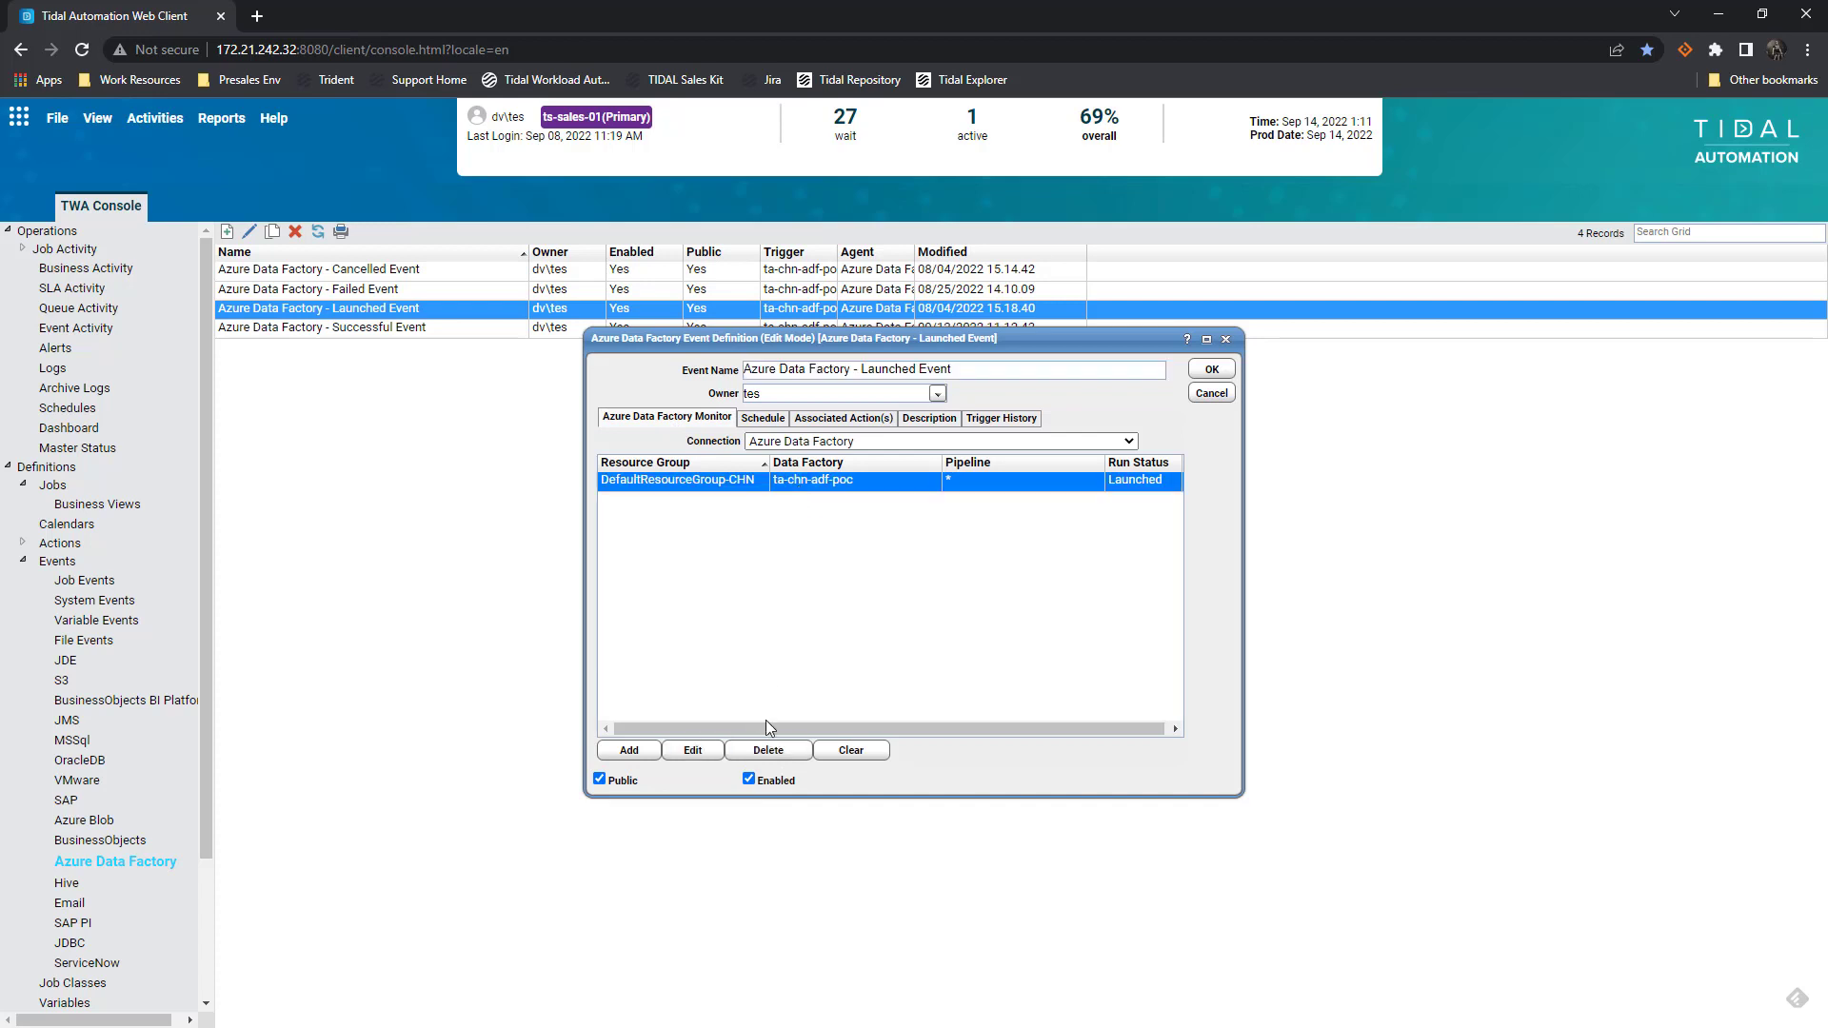
pyautogui.click(694, 754)
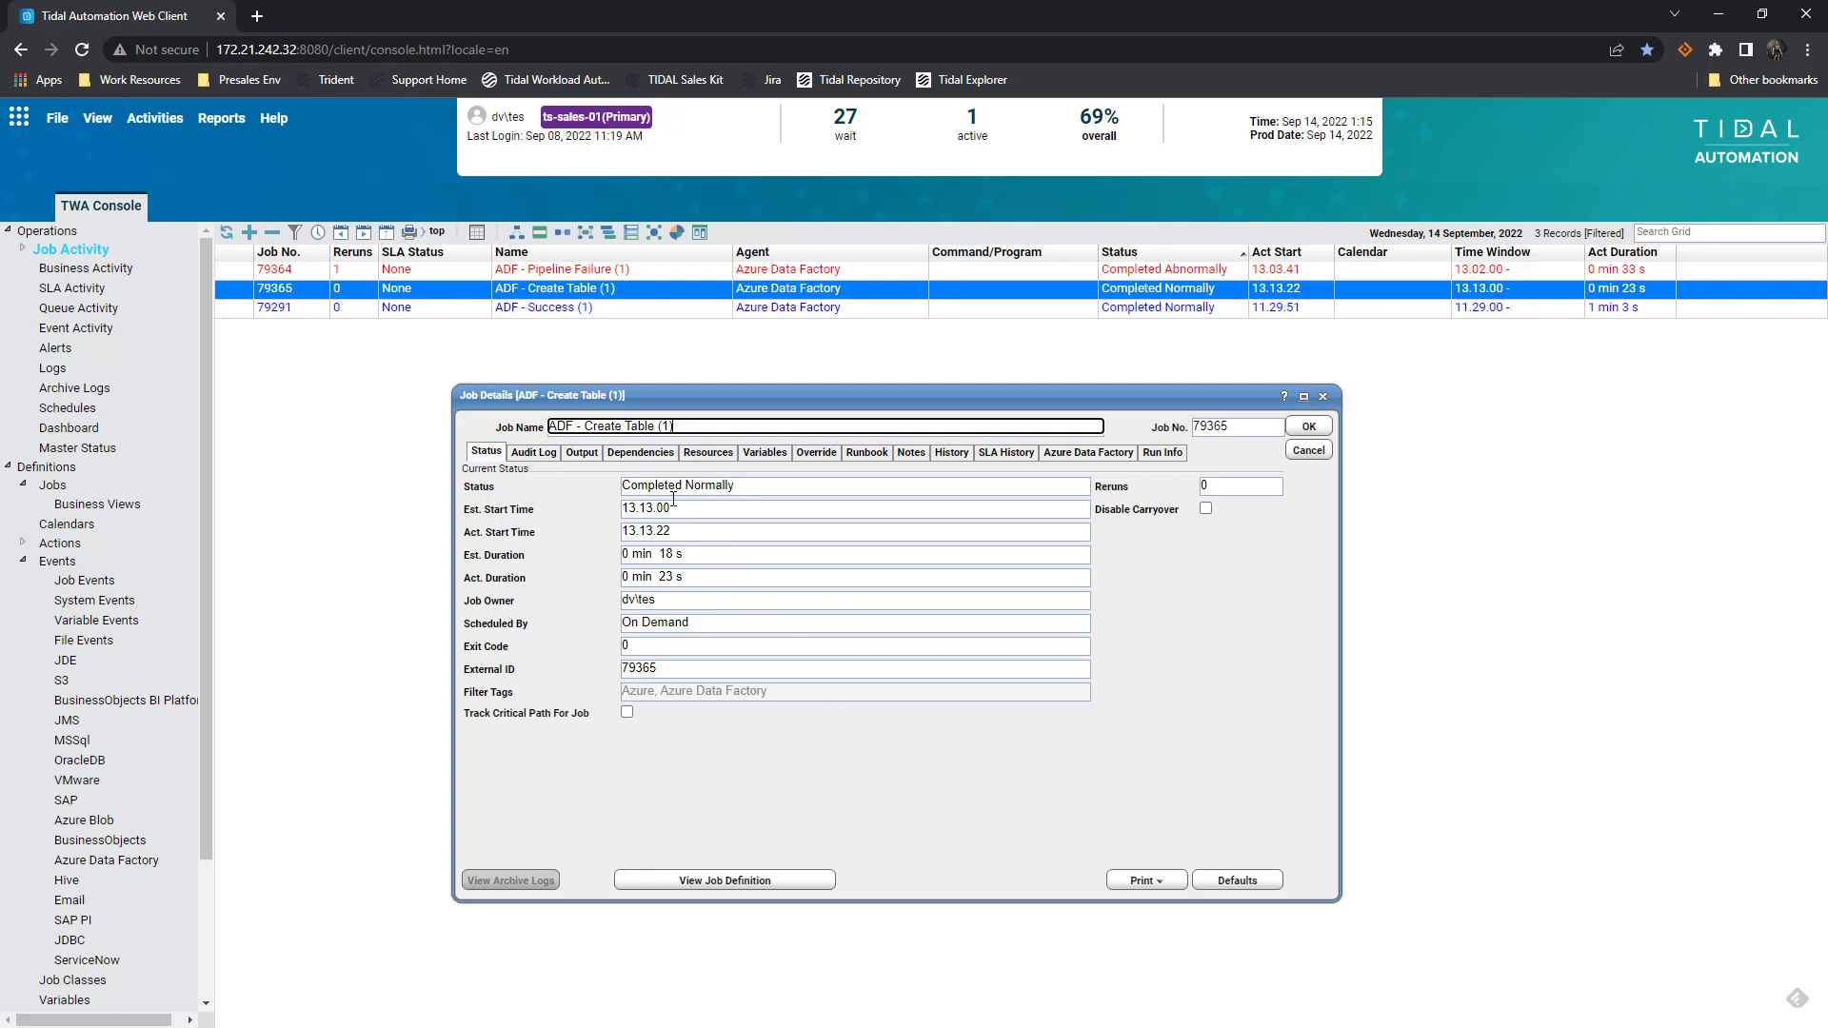
# Review the ADF - Create Table (1) run output XML, then close it and return to Event Activity
pyautogui.click(582, 453)
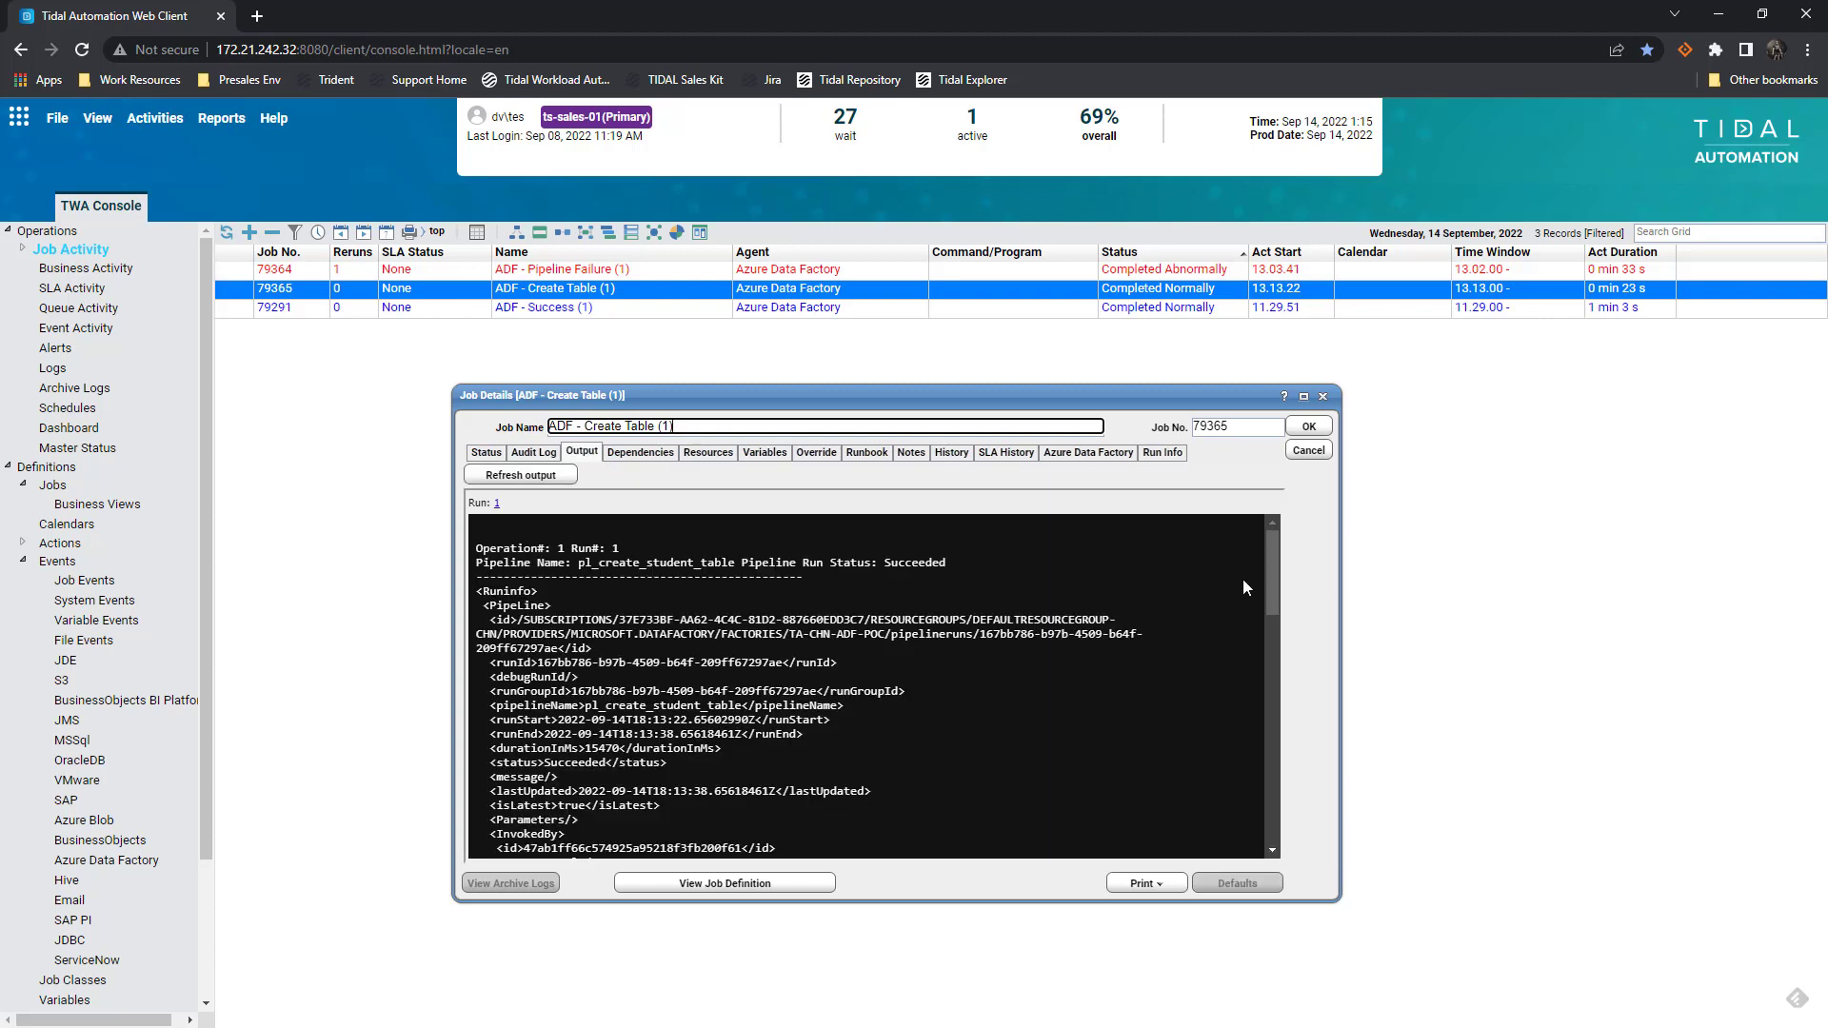
pyautogui.moveTo(1273, 566); pyautogui.dragTo(1276, 798)
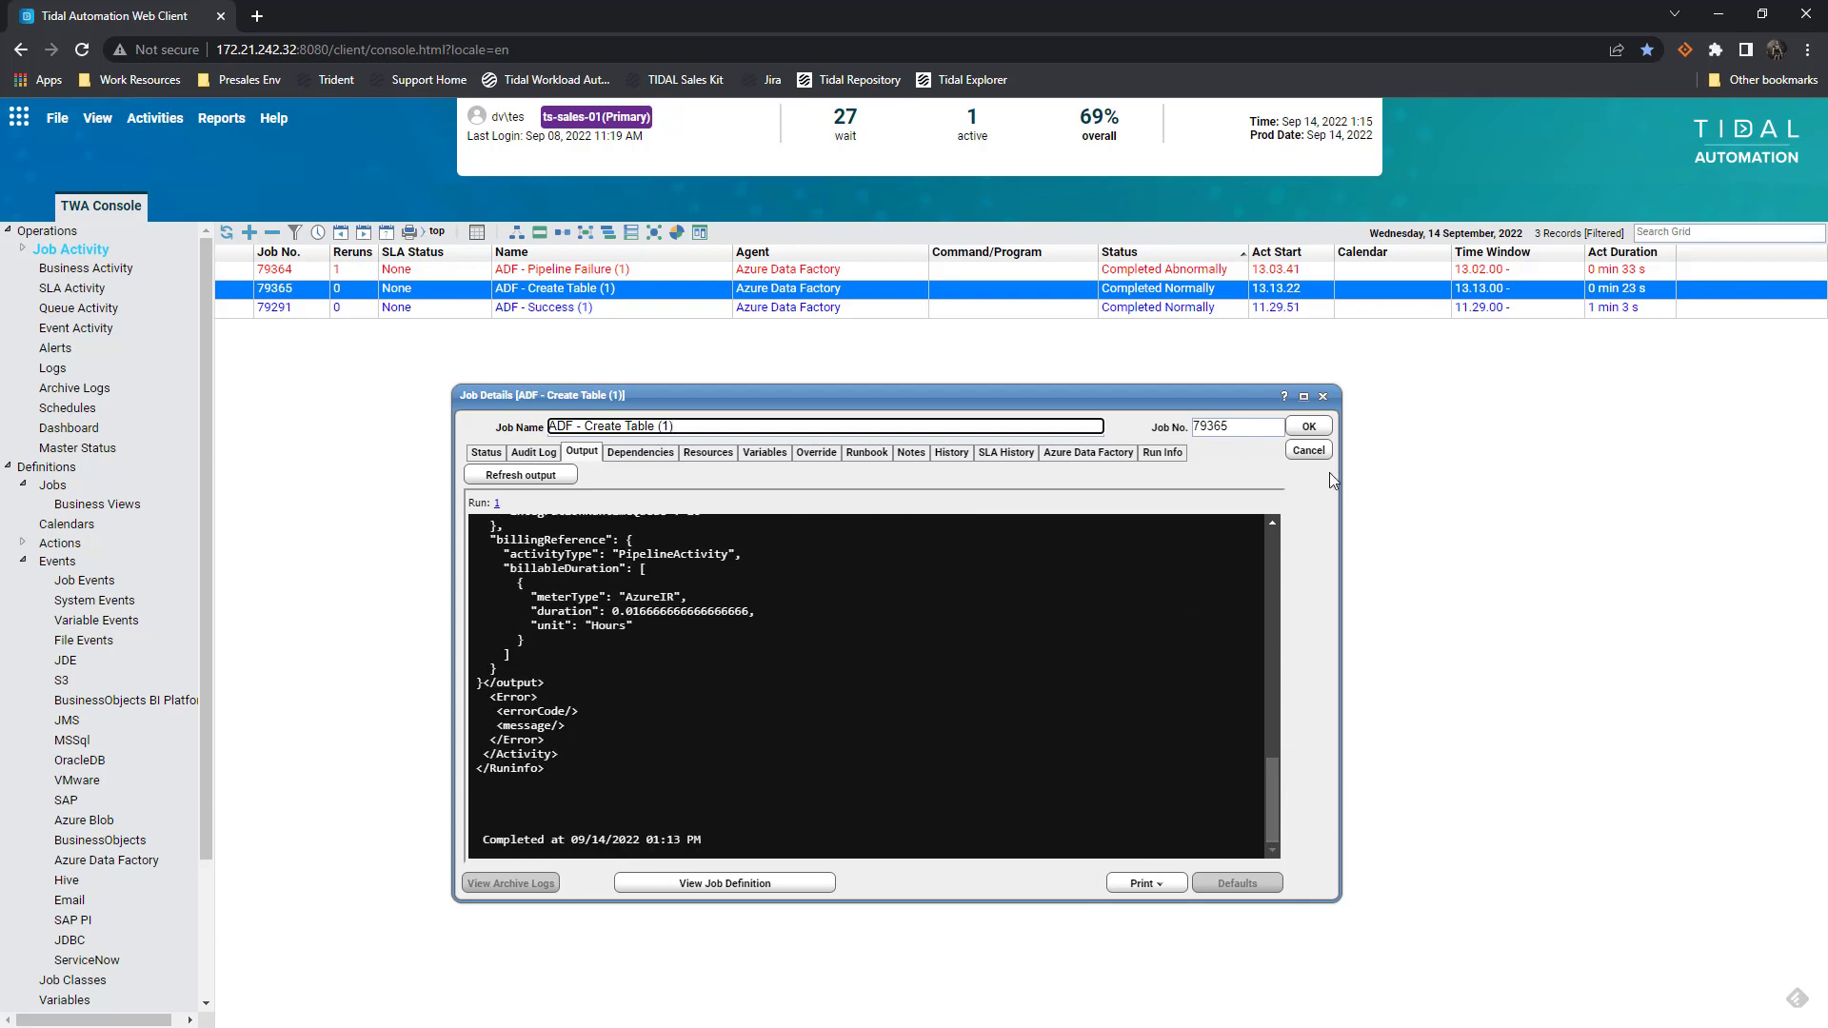
pyautogui.click(1309, 430)
pyautogui.click(78, 326)
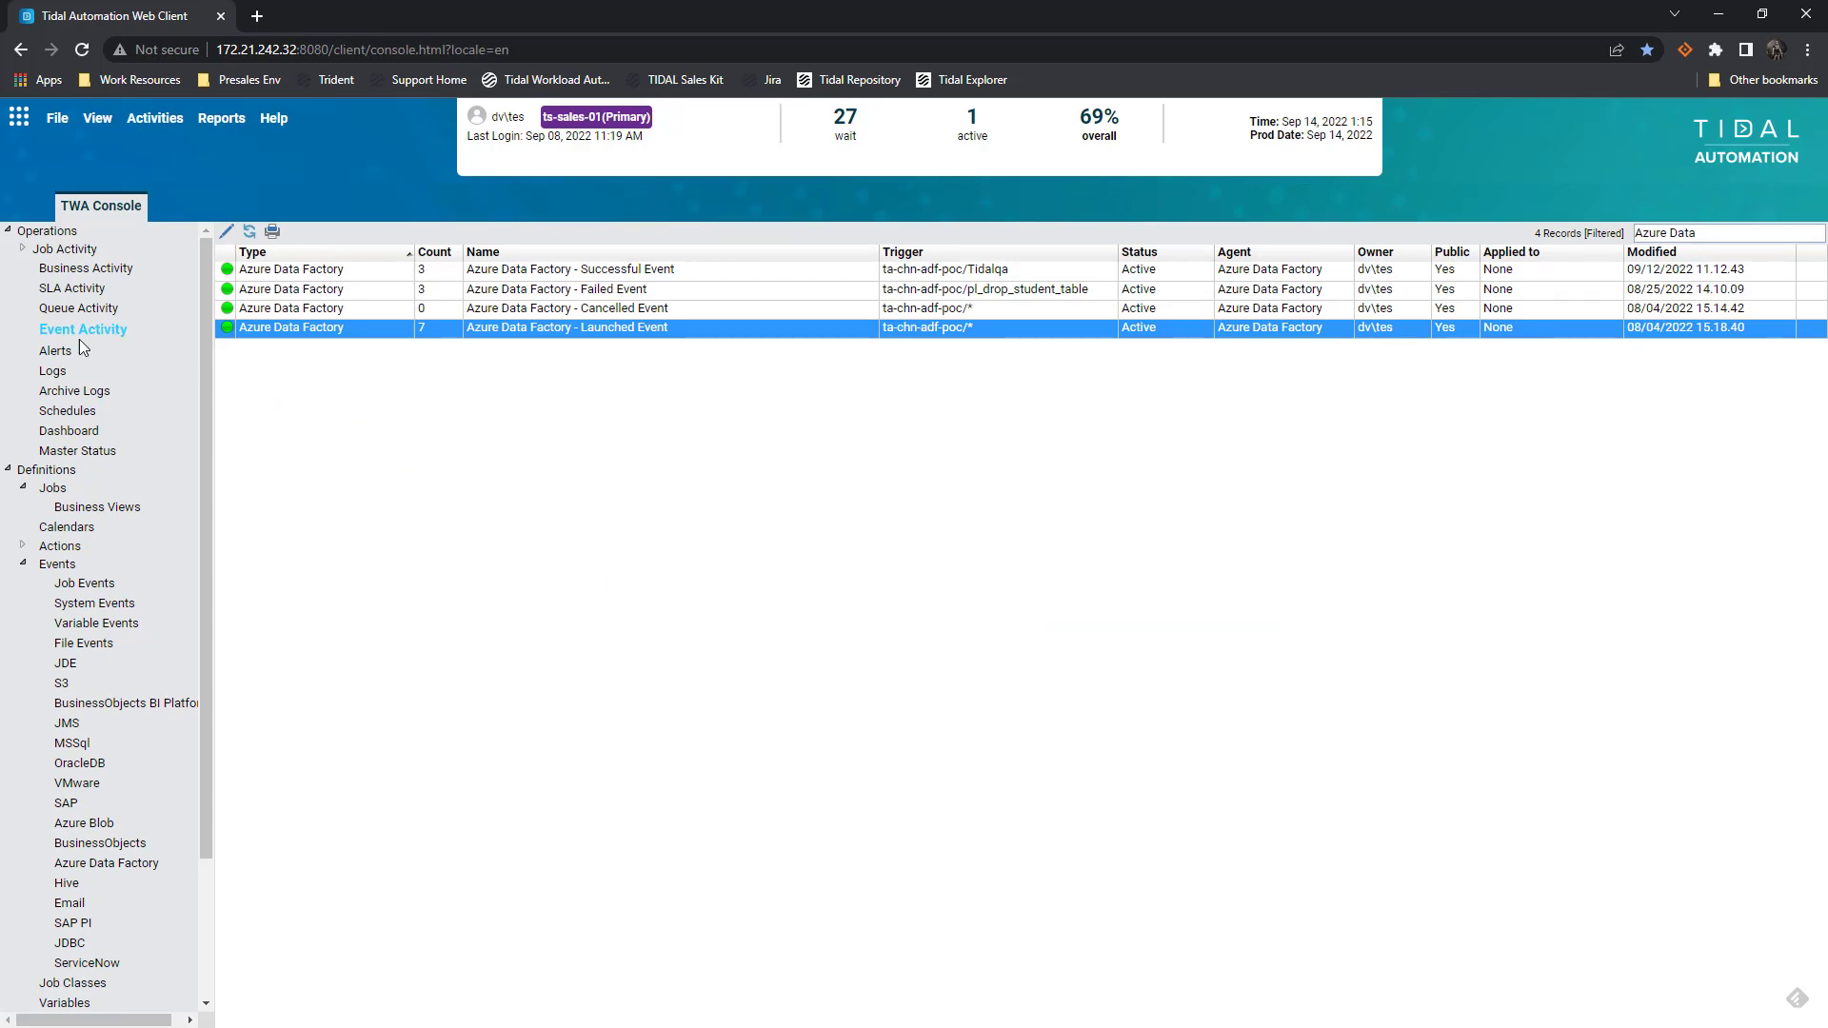
# Open the latest alert's details from the Alerts list and close them
pyautogui.click(54, 351)
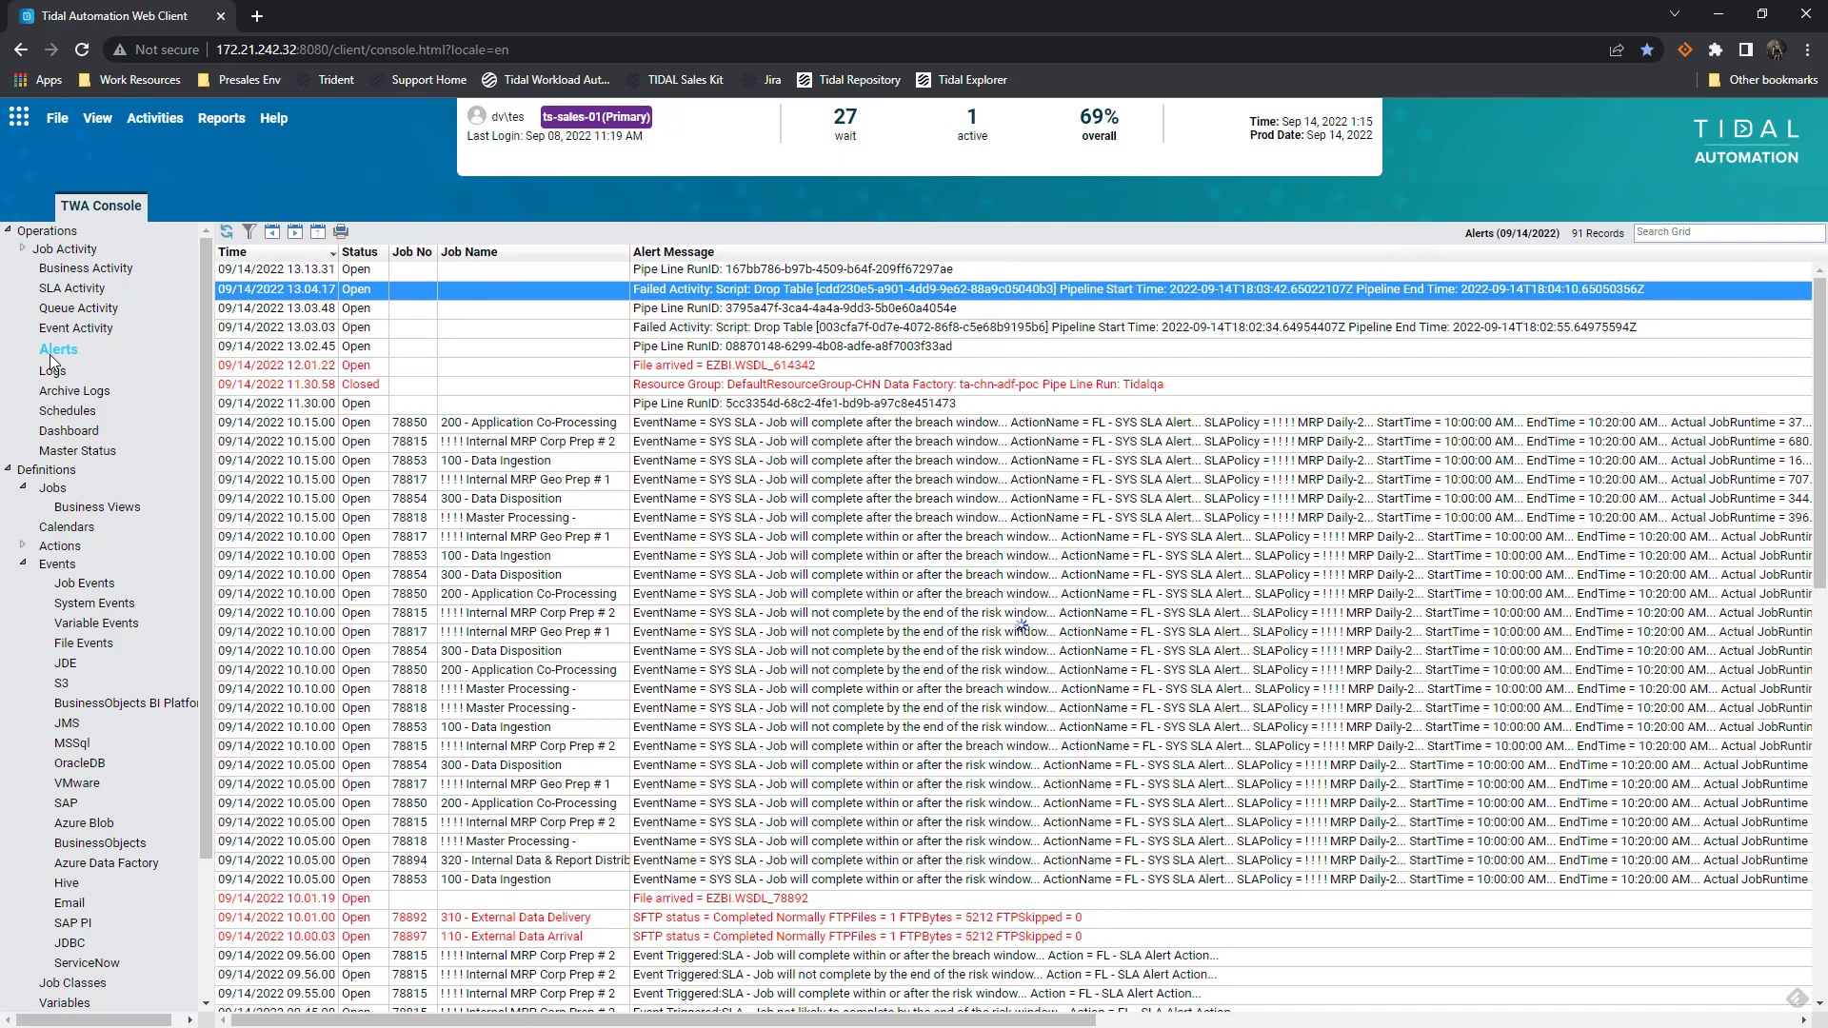
pyautogui.doubleClick(710, 269)
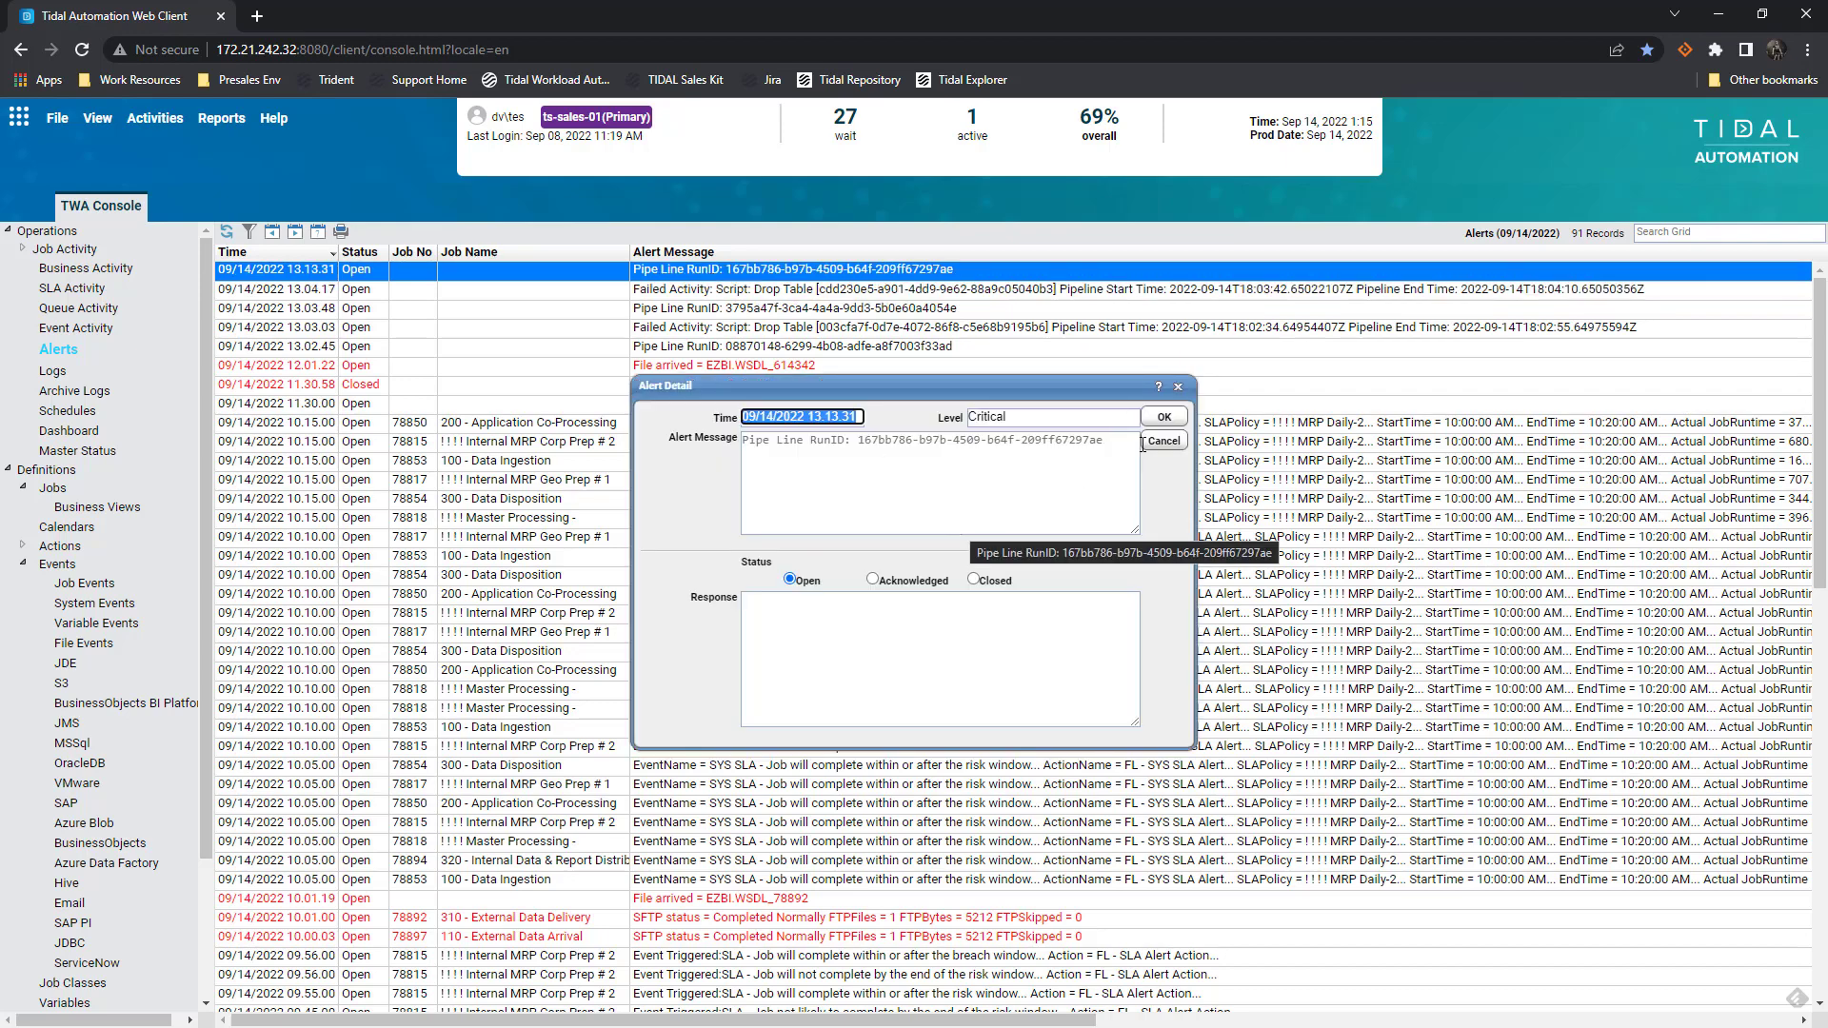
pyautogui.click(1177, 421)
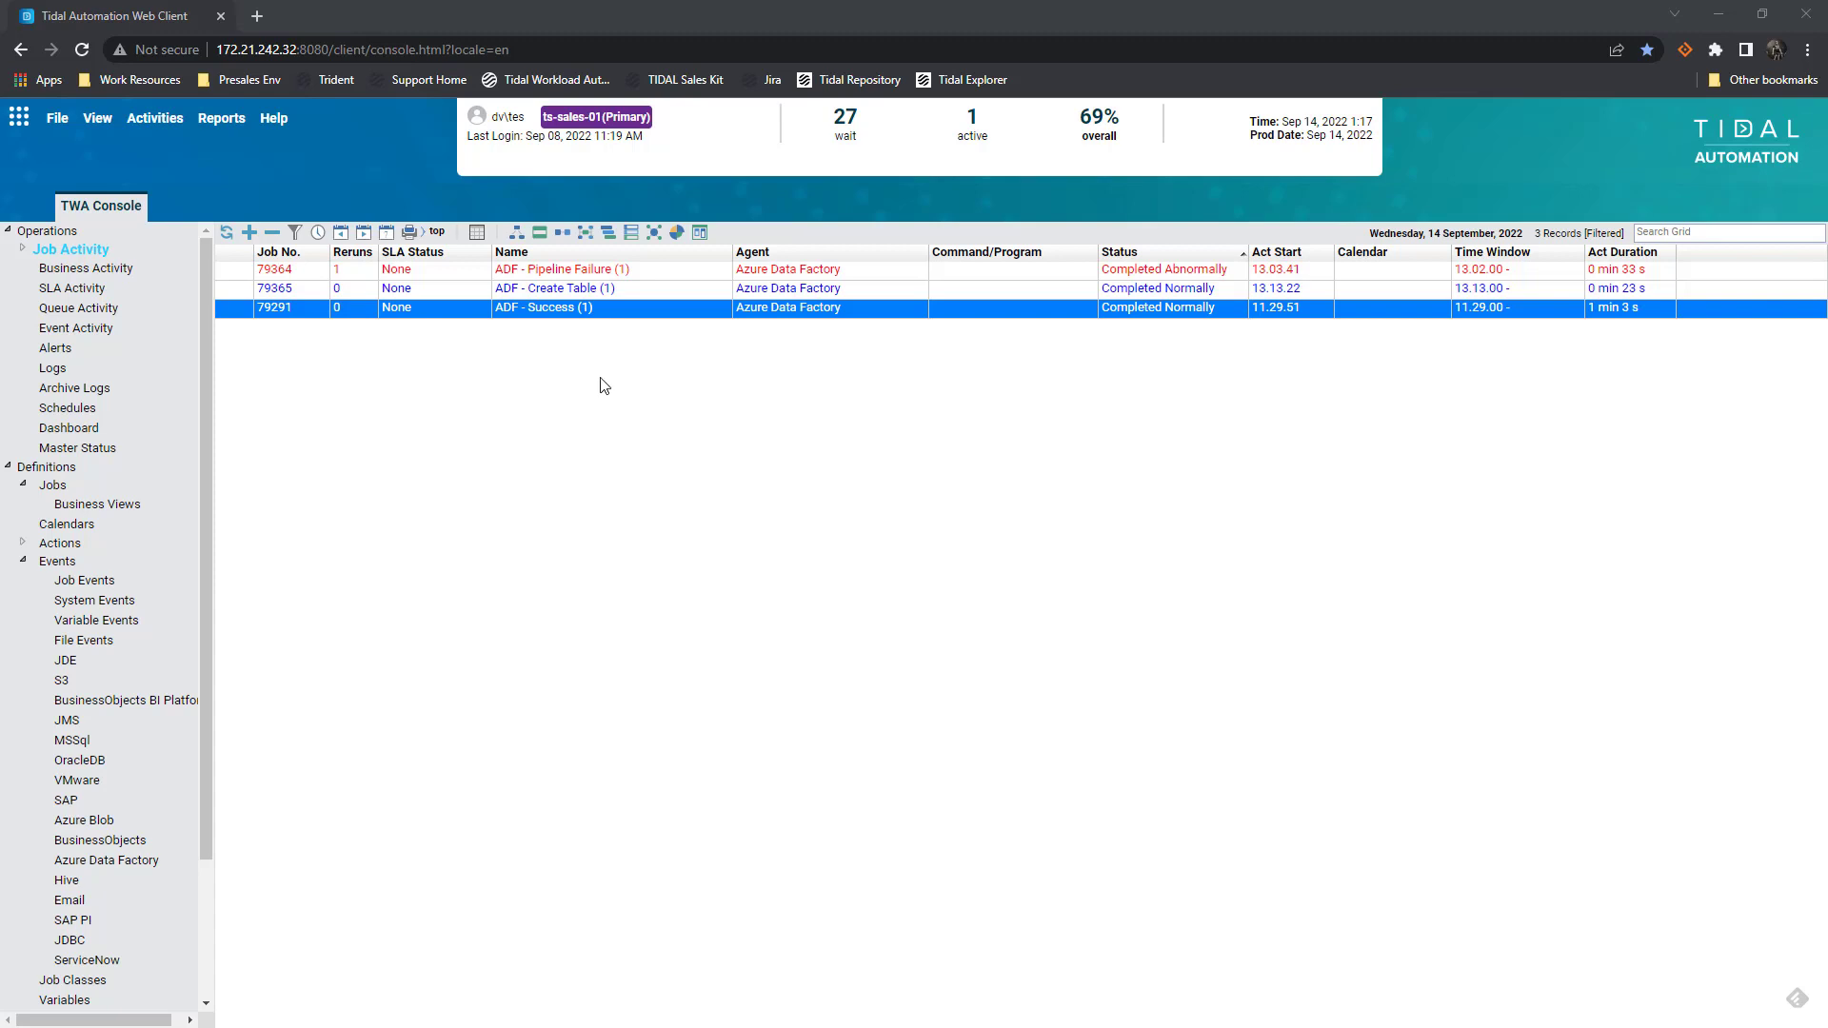
# Open Run Info for ADF - Pipeline Failure (1) and list its pipeline step's runs
pyautogui.doubleClick(559, 271)
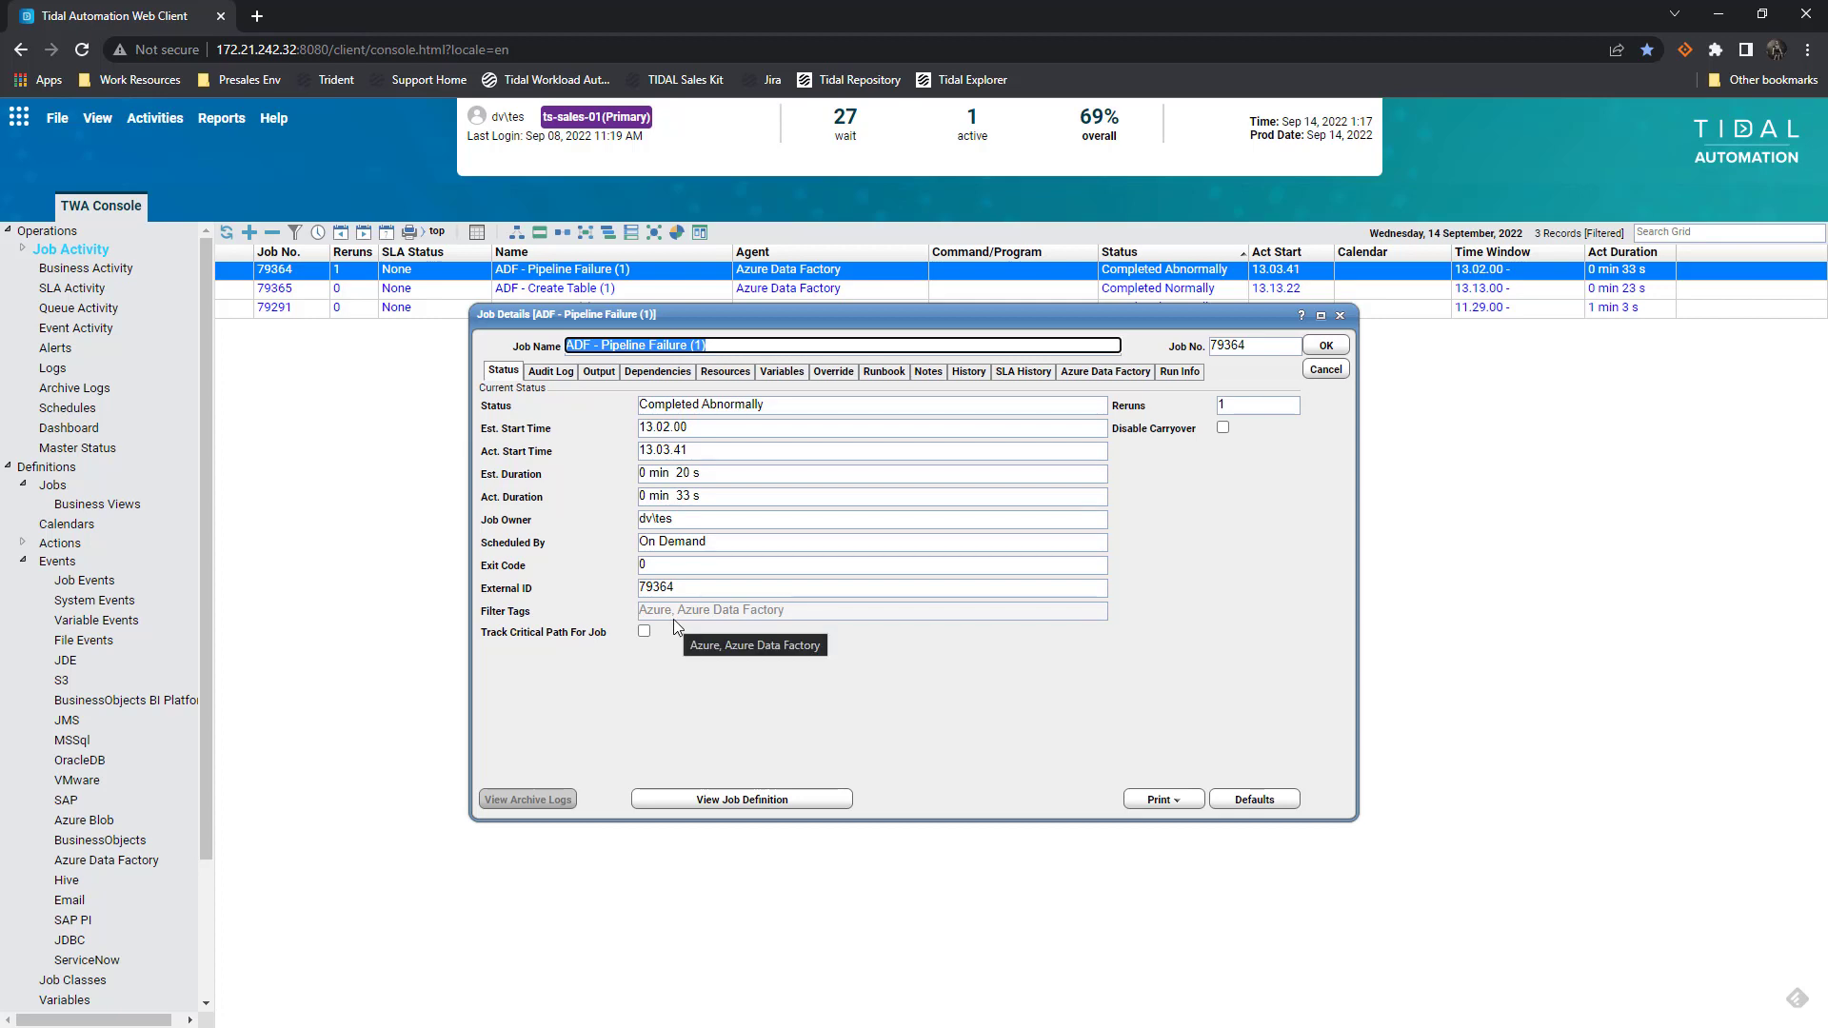
pyautogui.click(1195, 381)
pyautogui.click(621, 414)
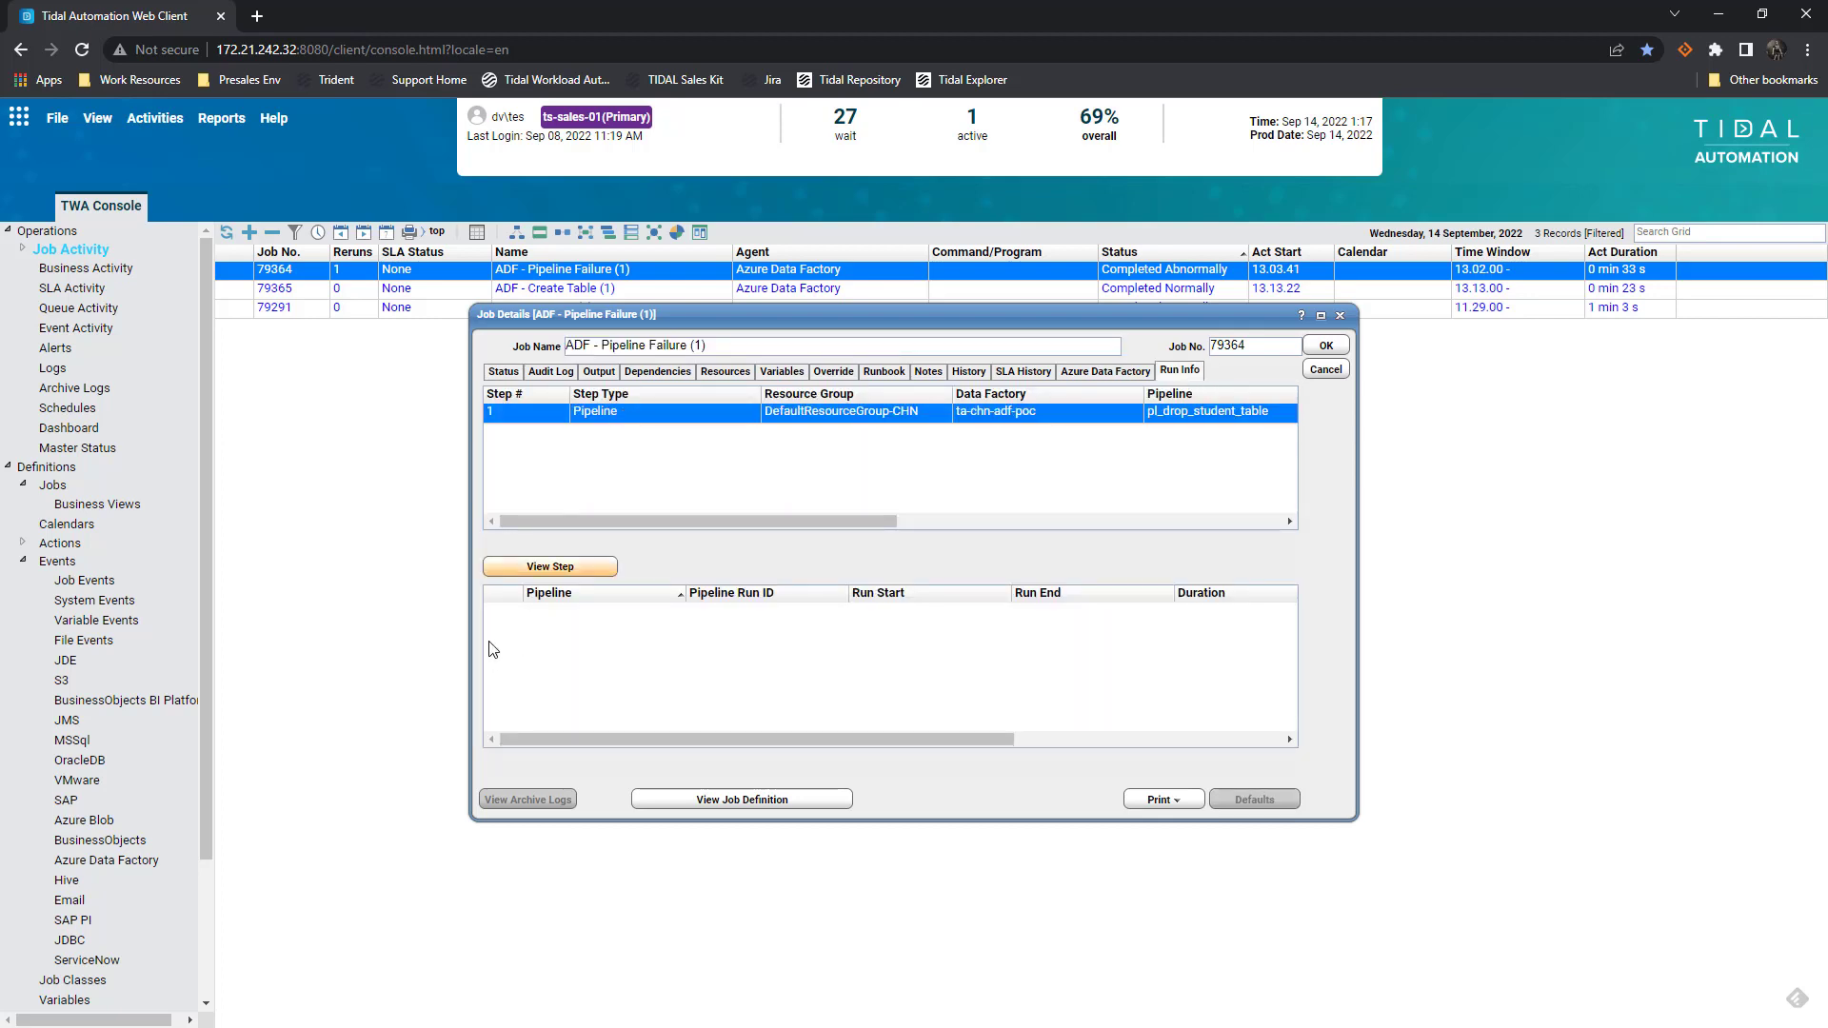
pyautogui.click(494, 583)
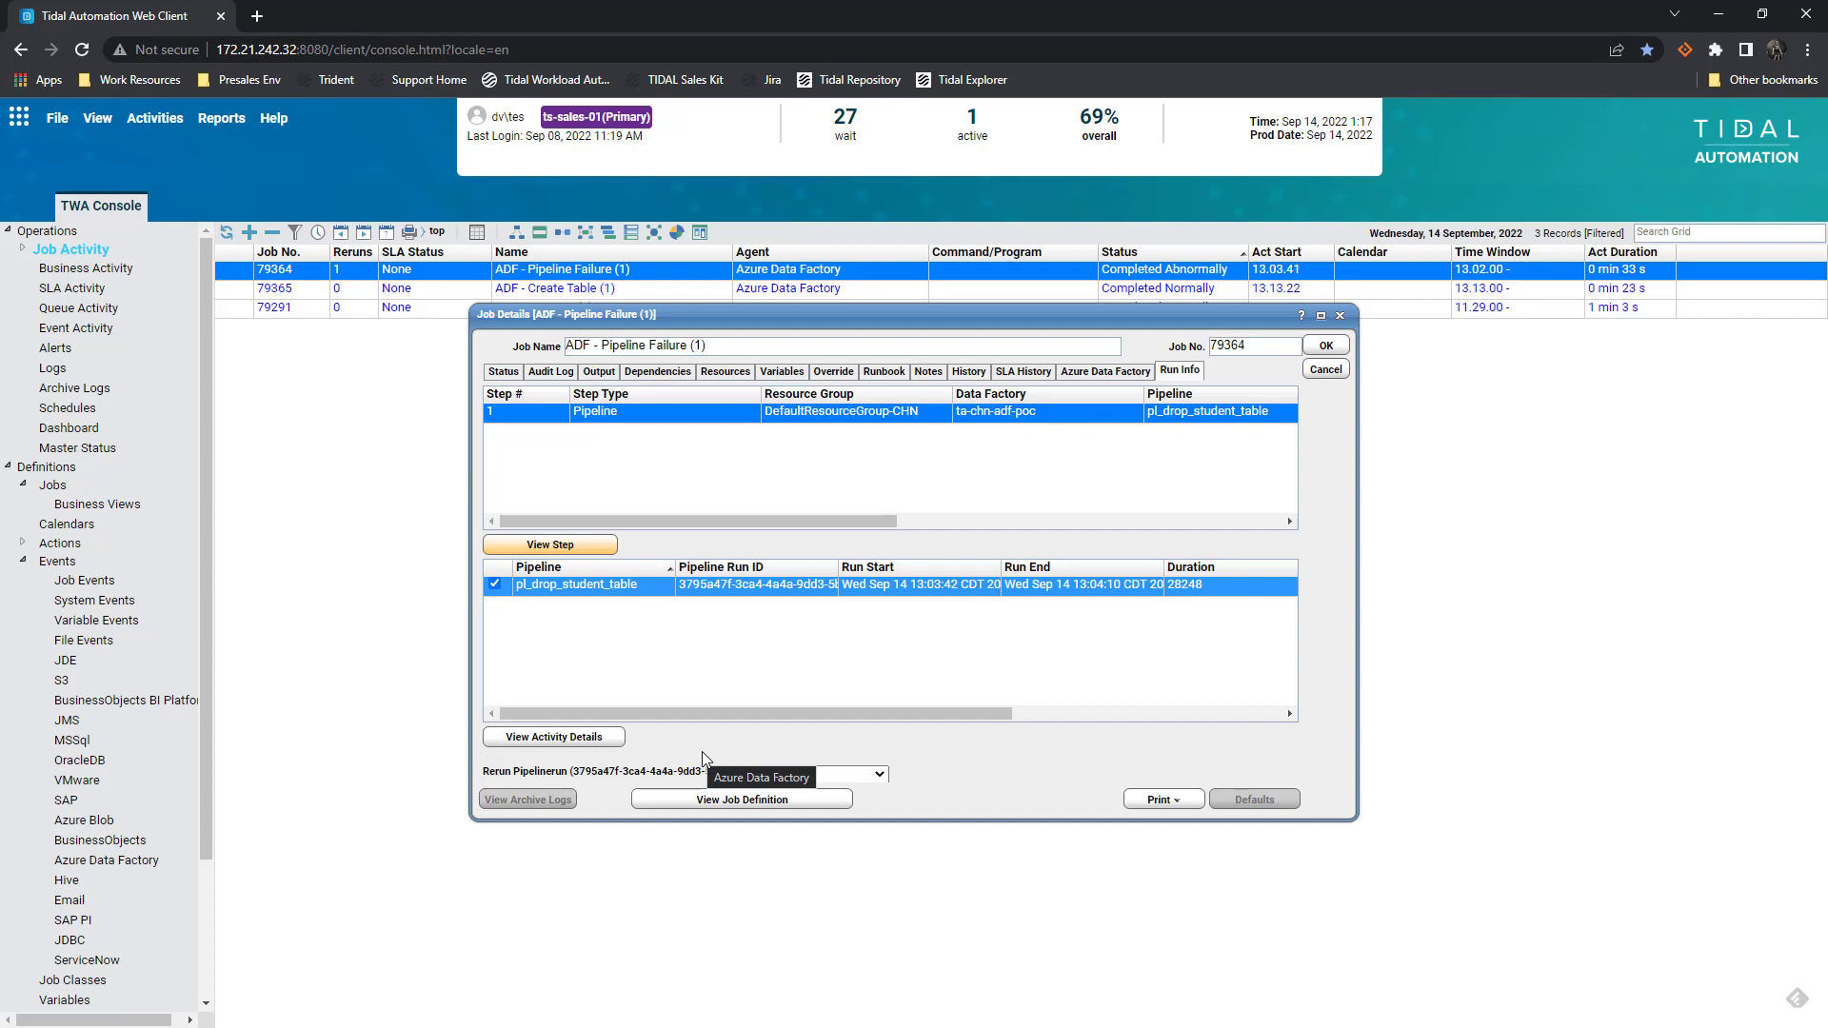
# Rerun pipeline pl_drop_student_table From Failure, confirm, and close the job details
pyautogui.click(878, 775)
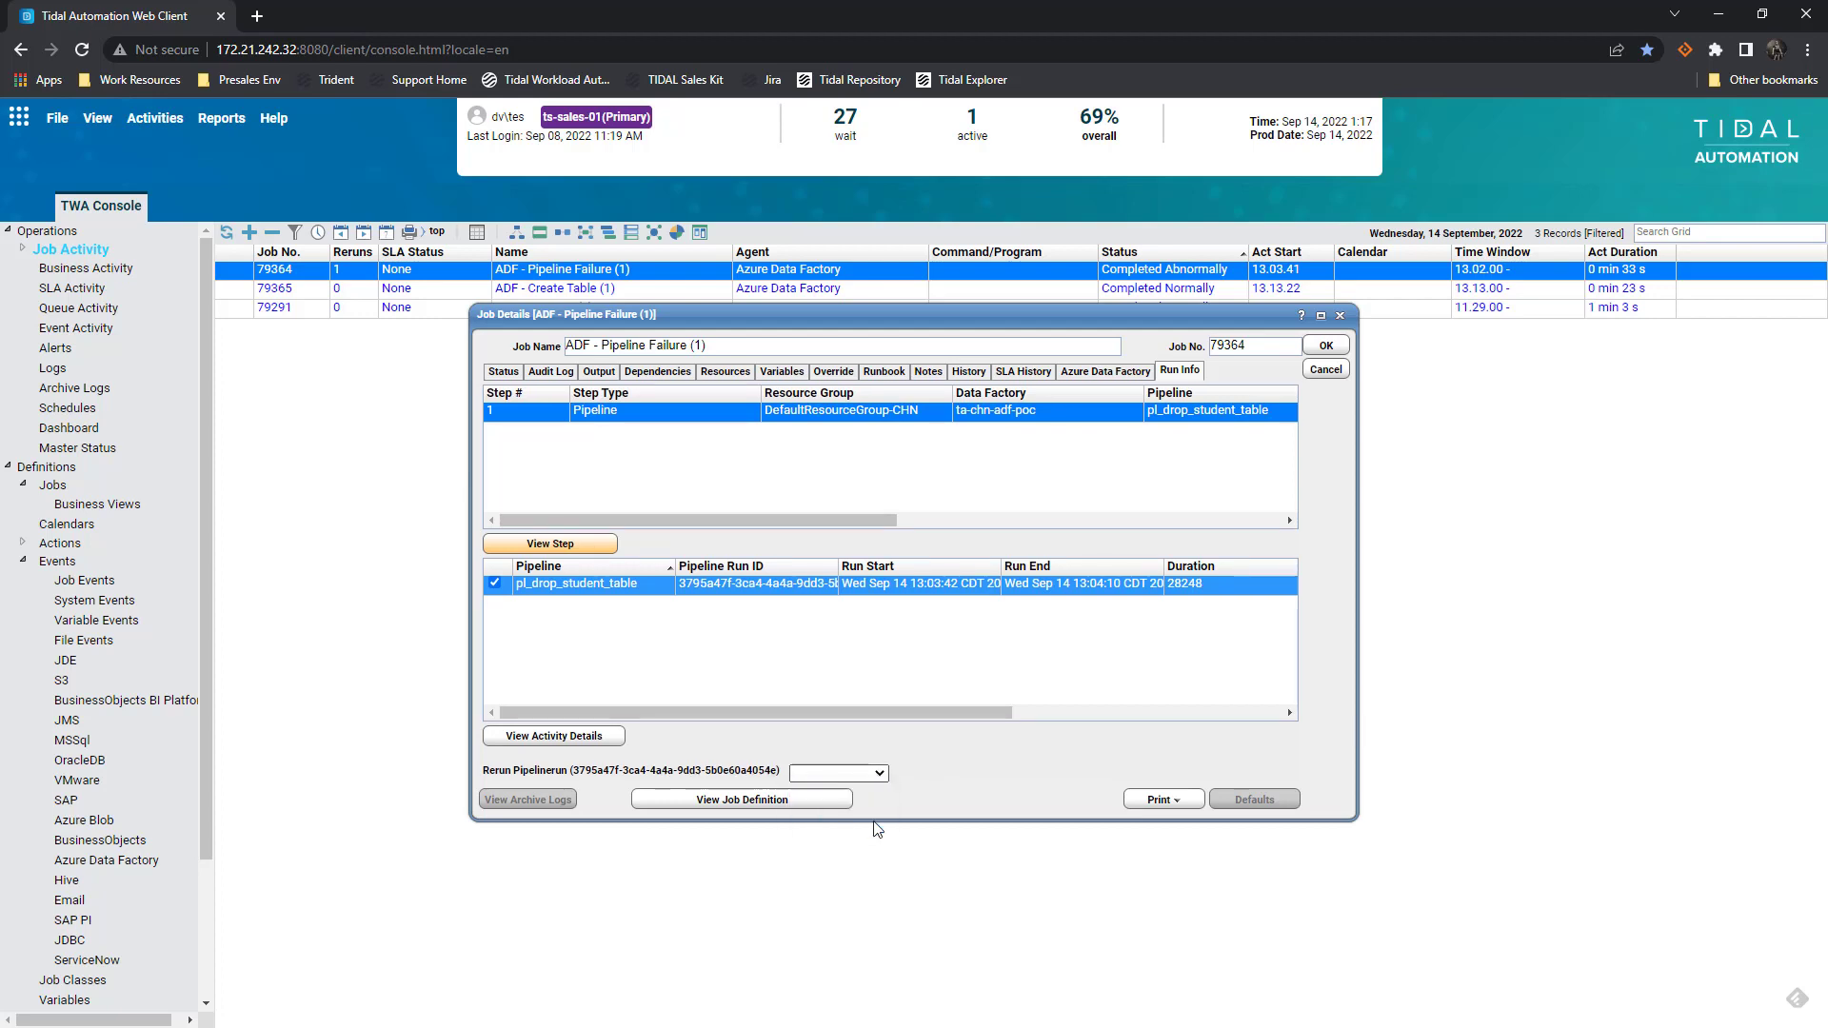
pyautogui.click(872, 821)
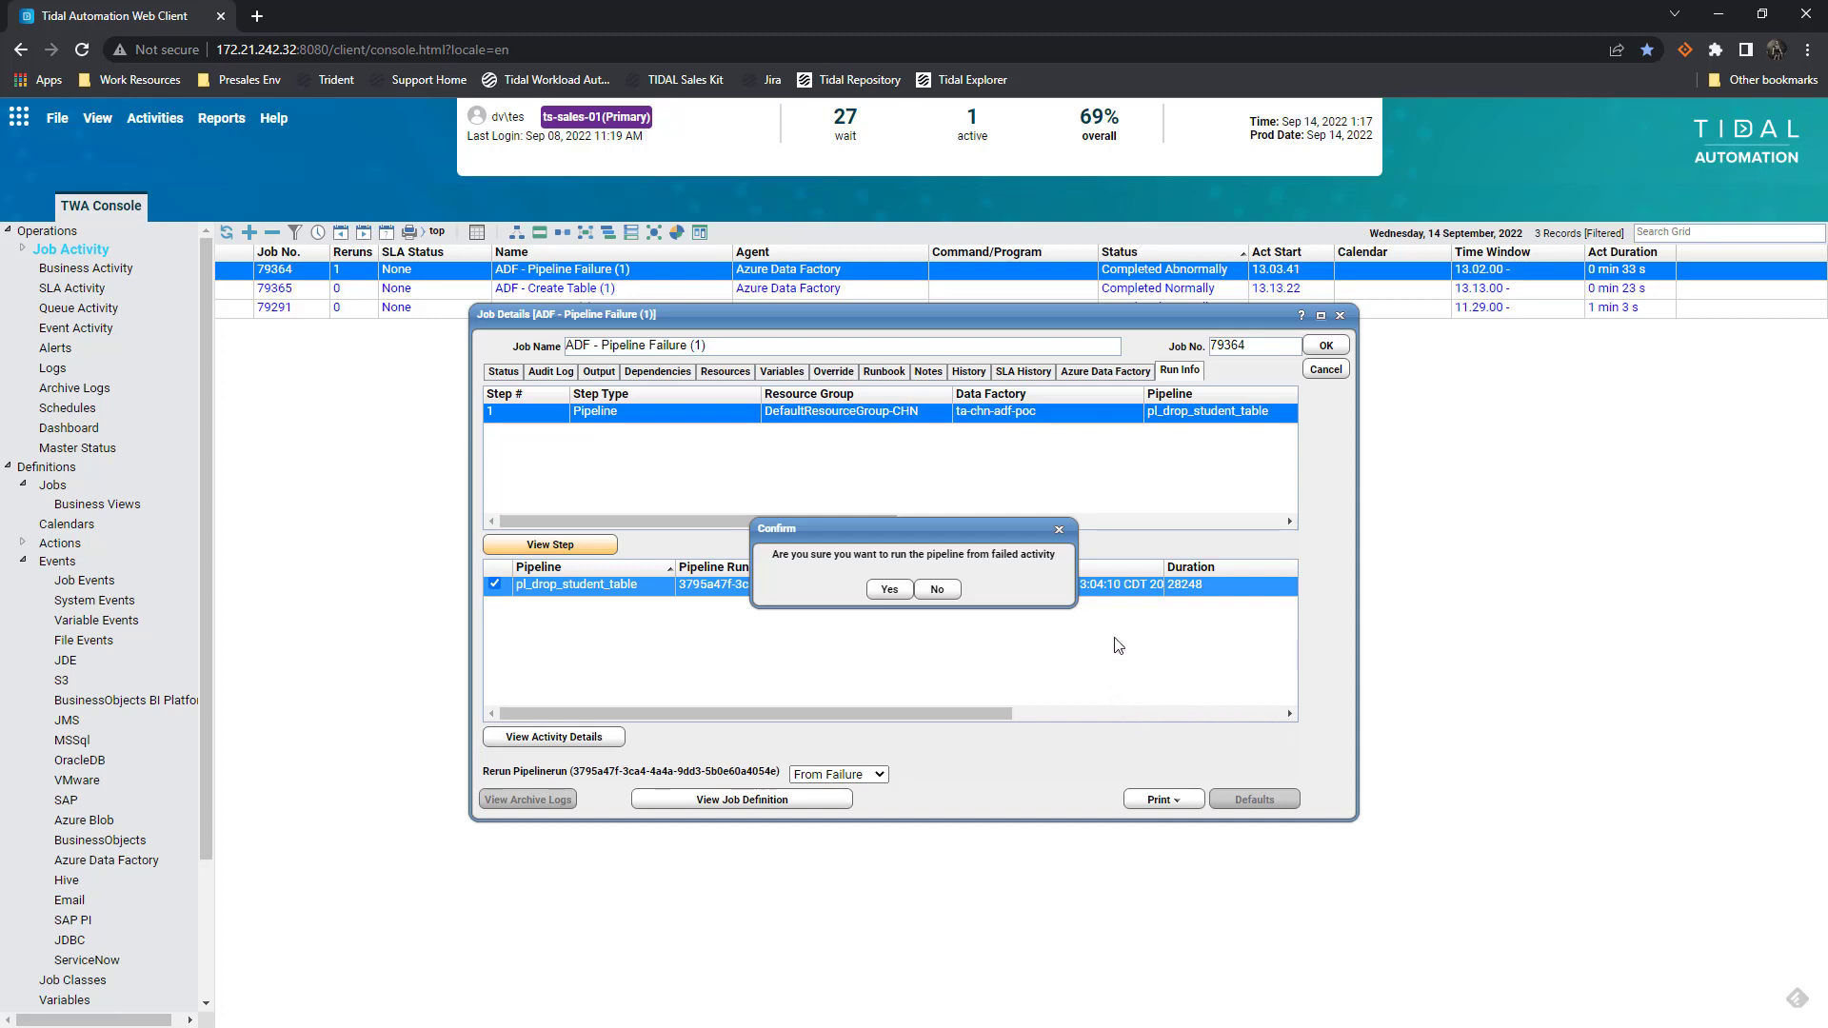
pyautogui.click(890, 588)
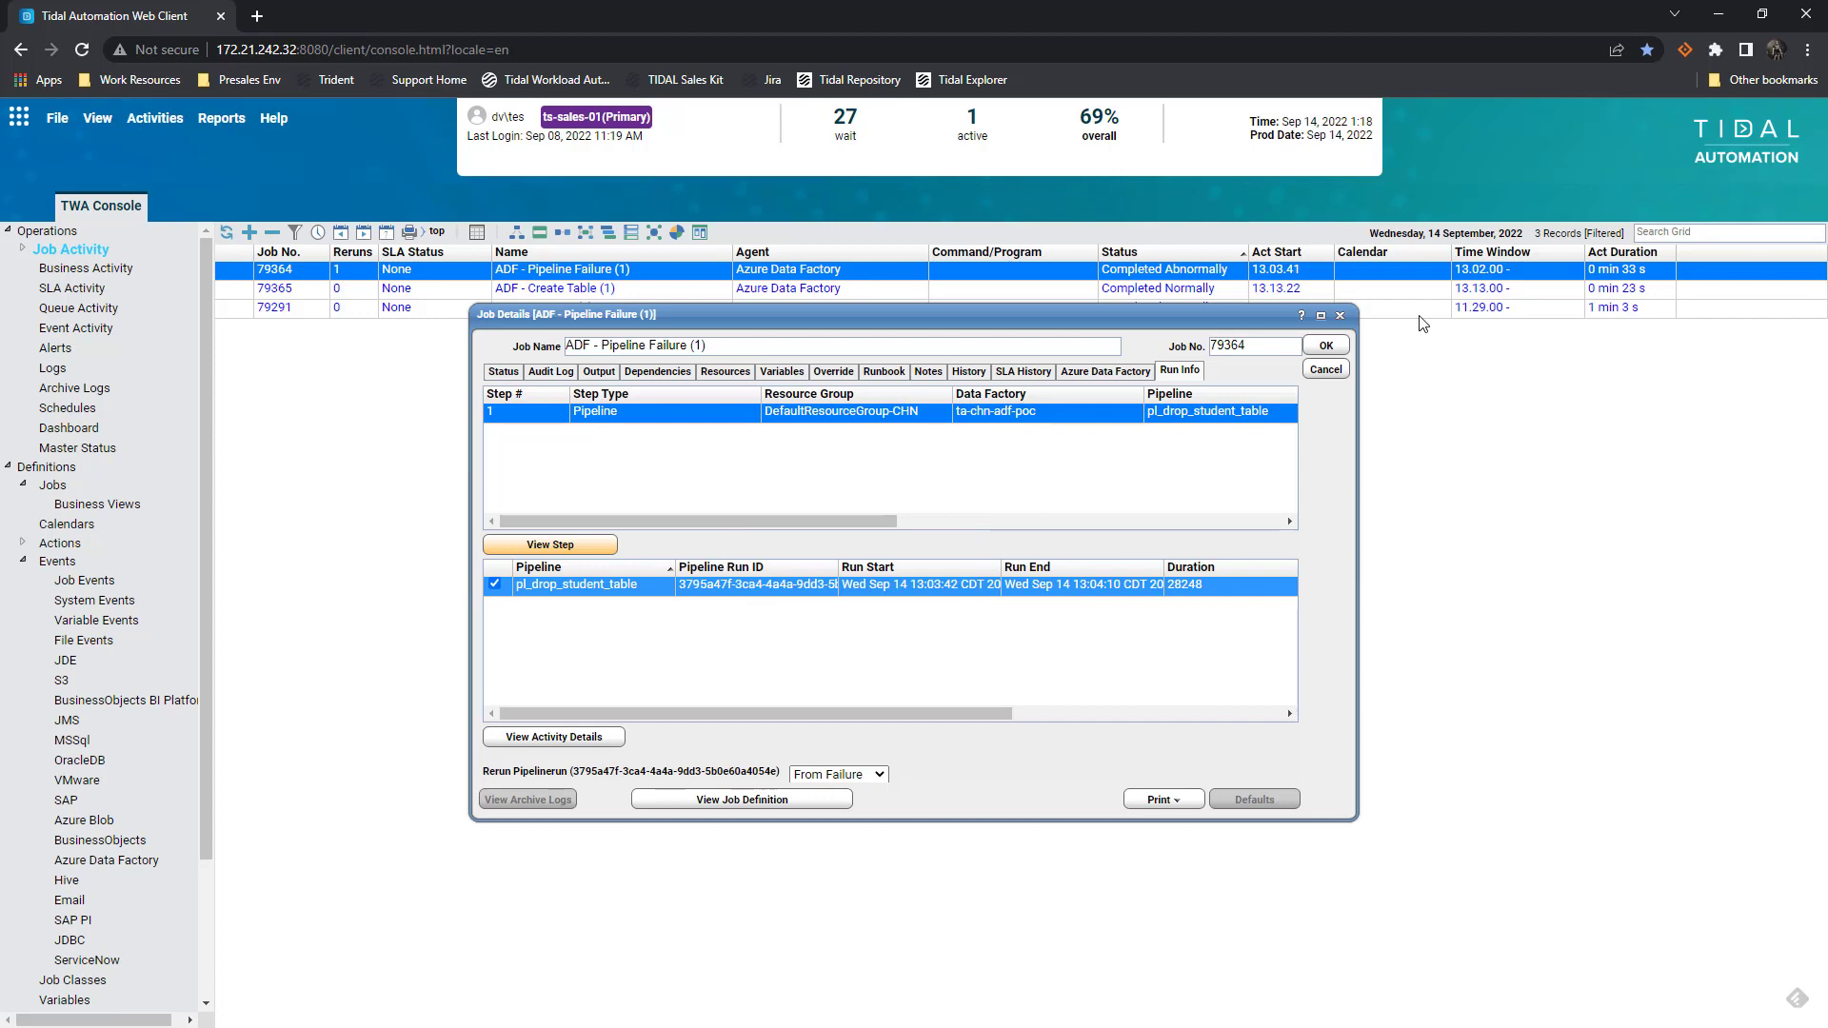
pyautogui.click(1327, 348)
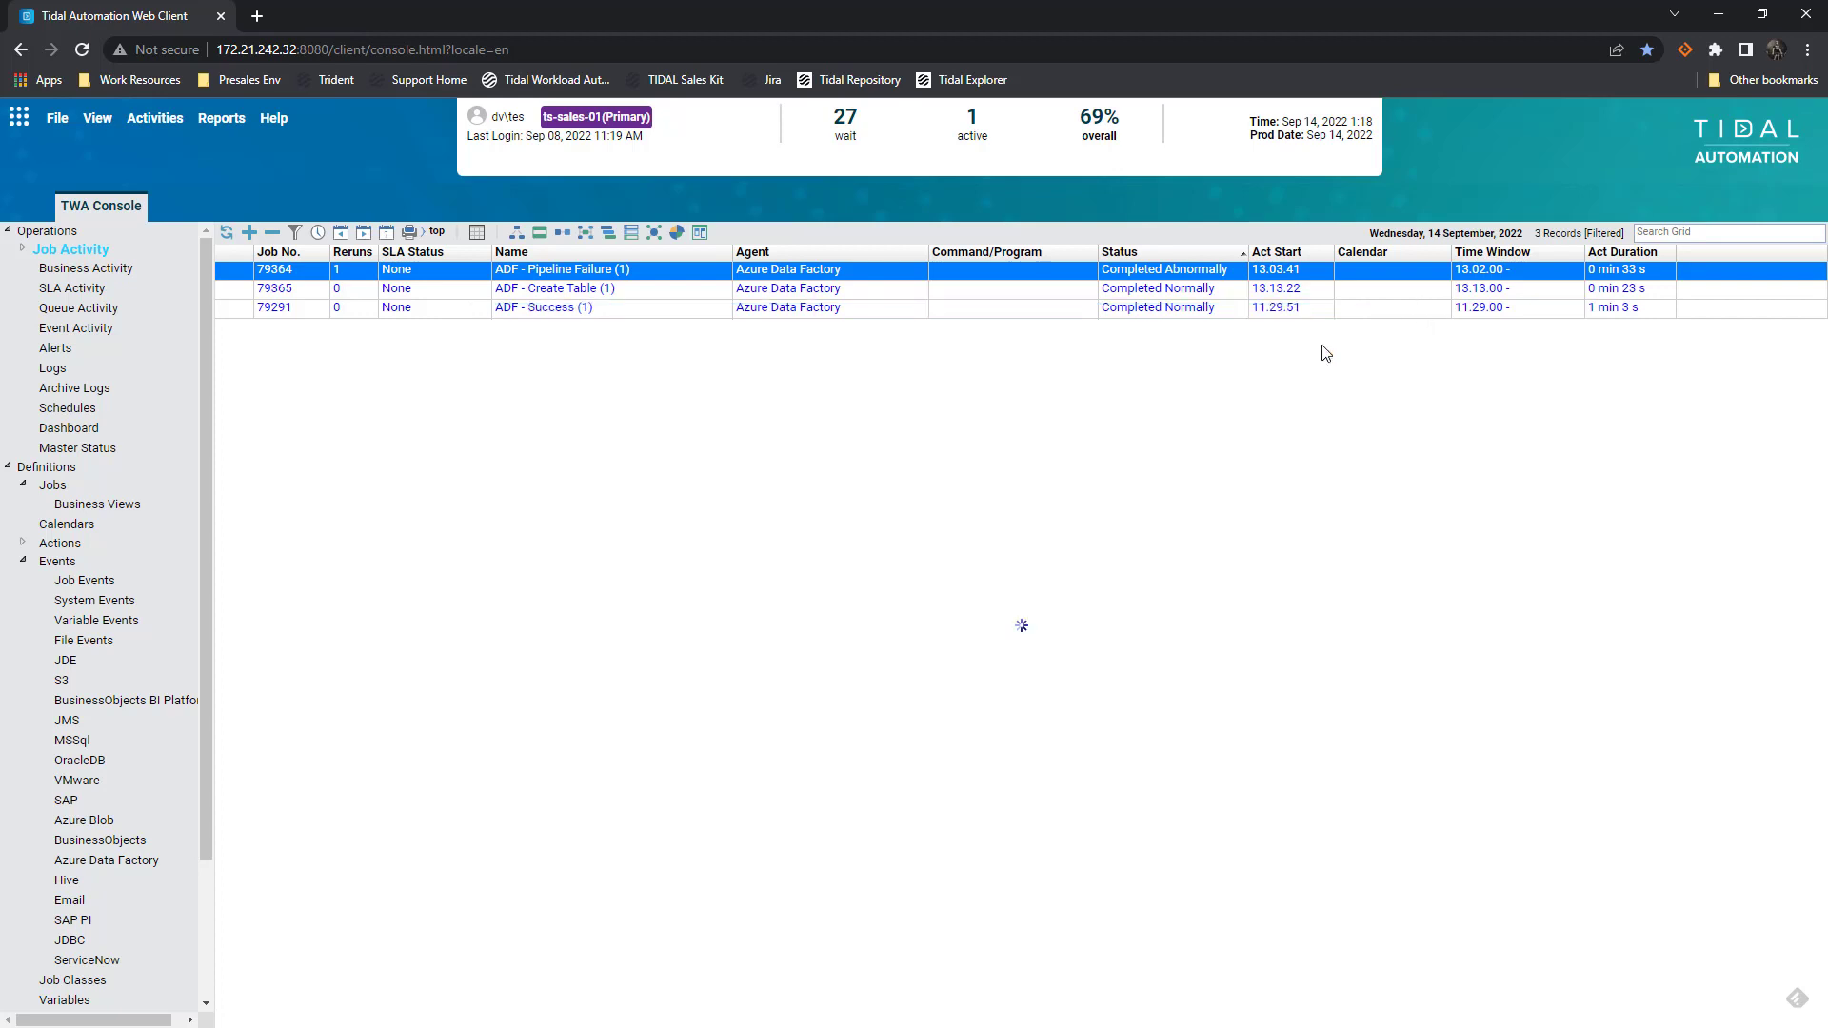
# Rerun the ADF - Pipeline Failure (1) job through Job Control > Rerun and confirm
pyautogui.doubleClick(688, 277)
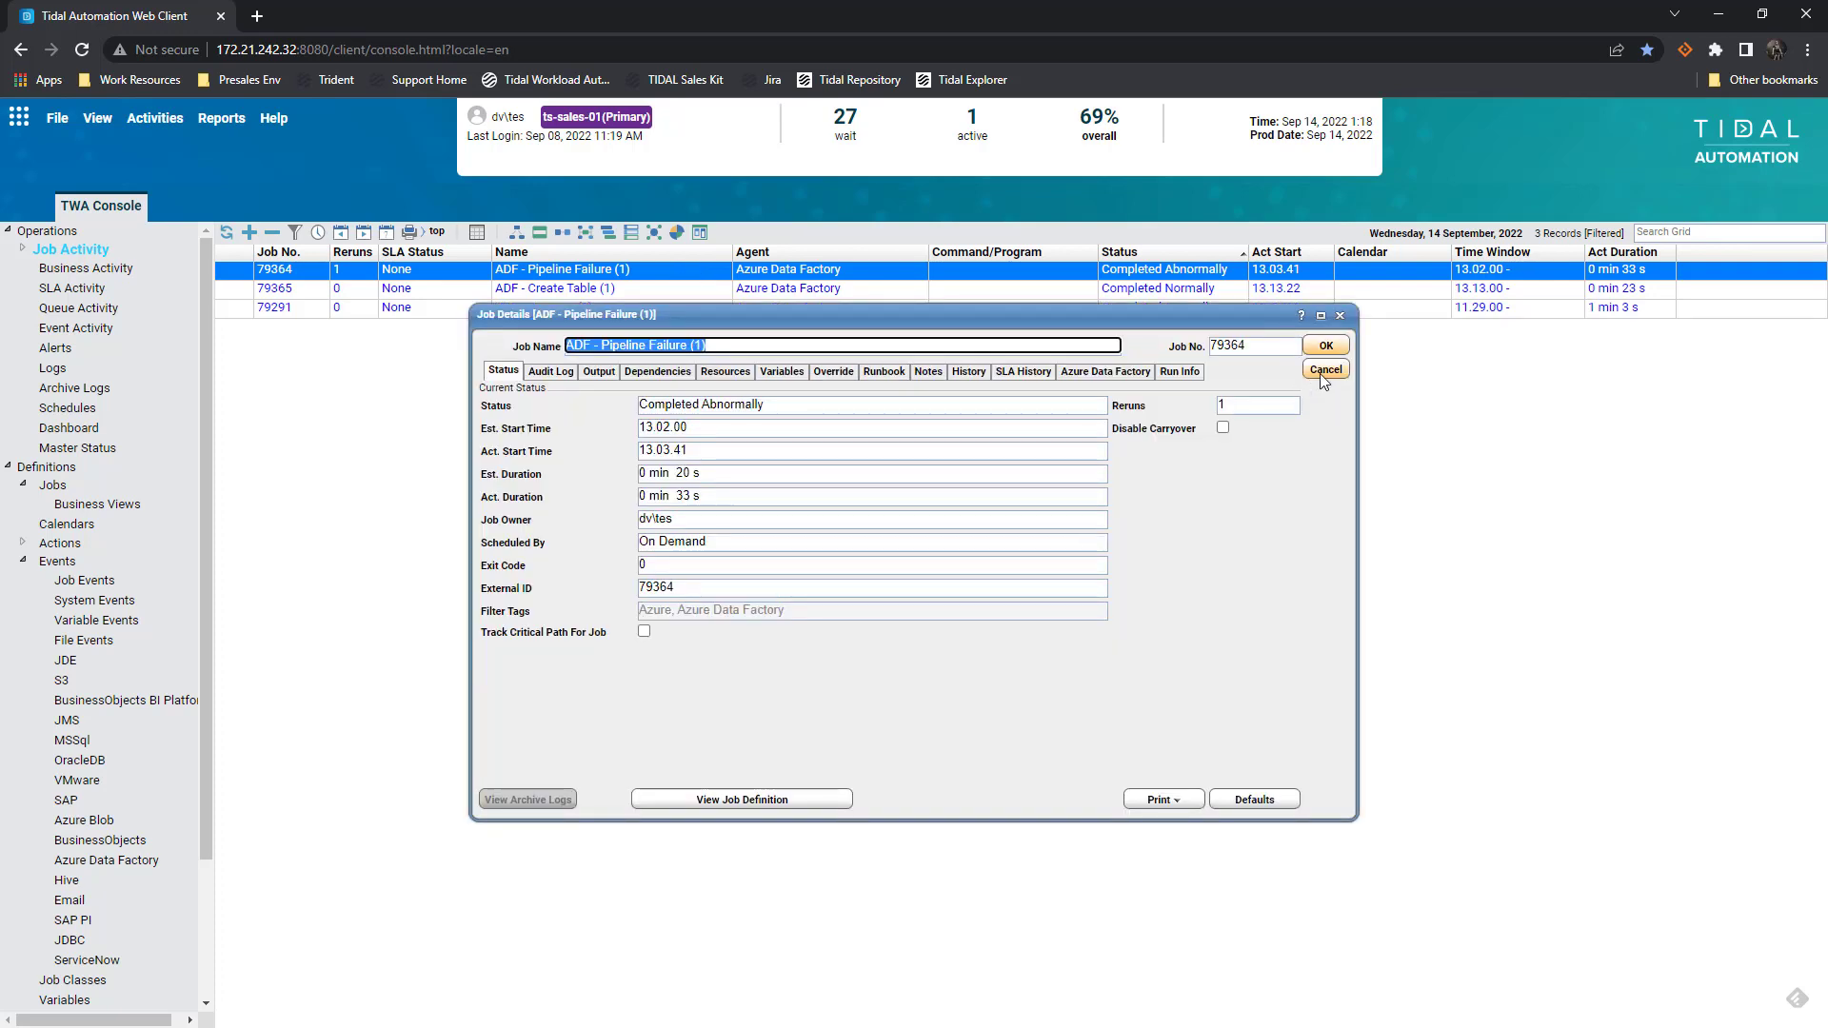
pyautogui.click(1323, 371)
pyautogui.rightClick(694, 277)
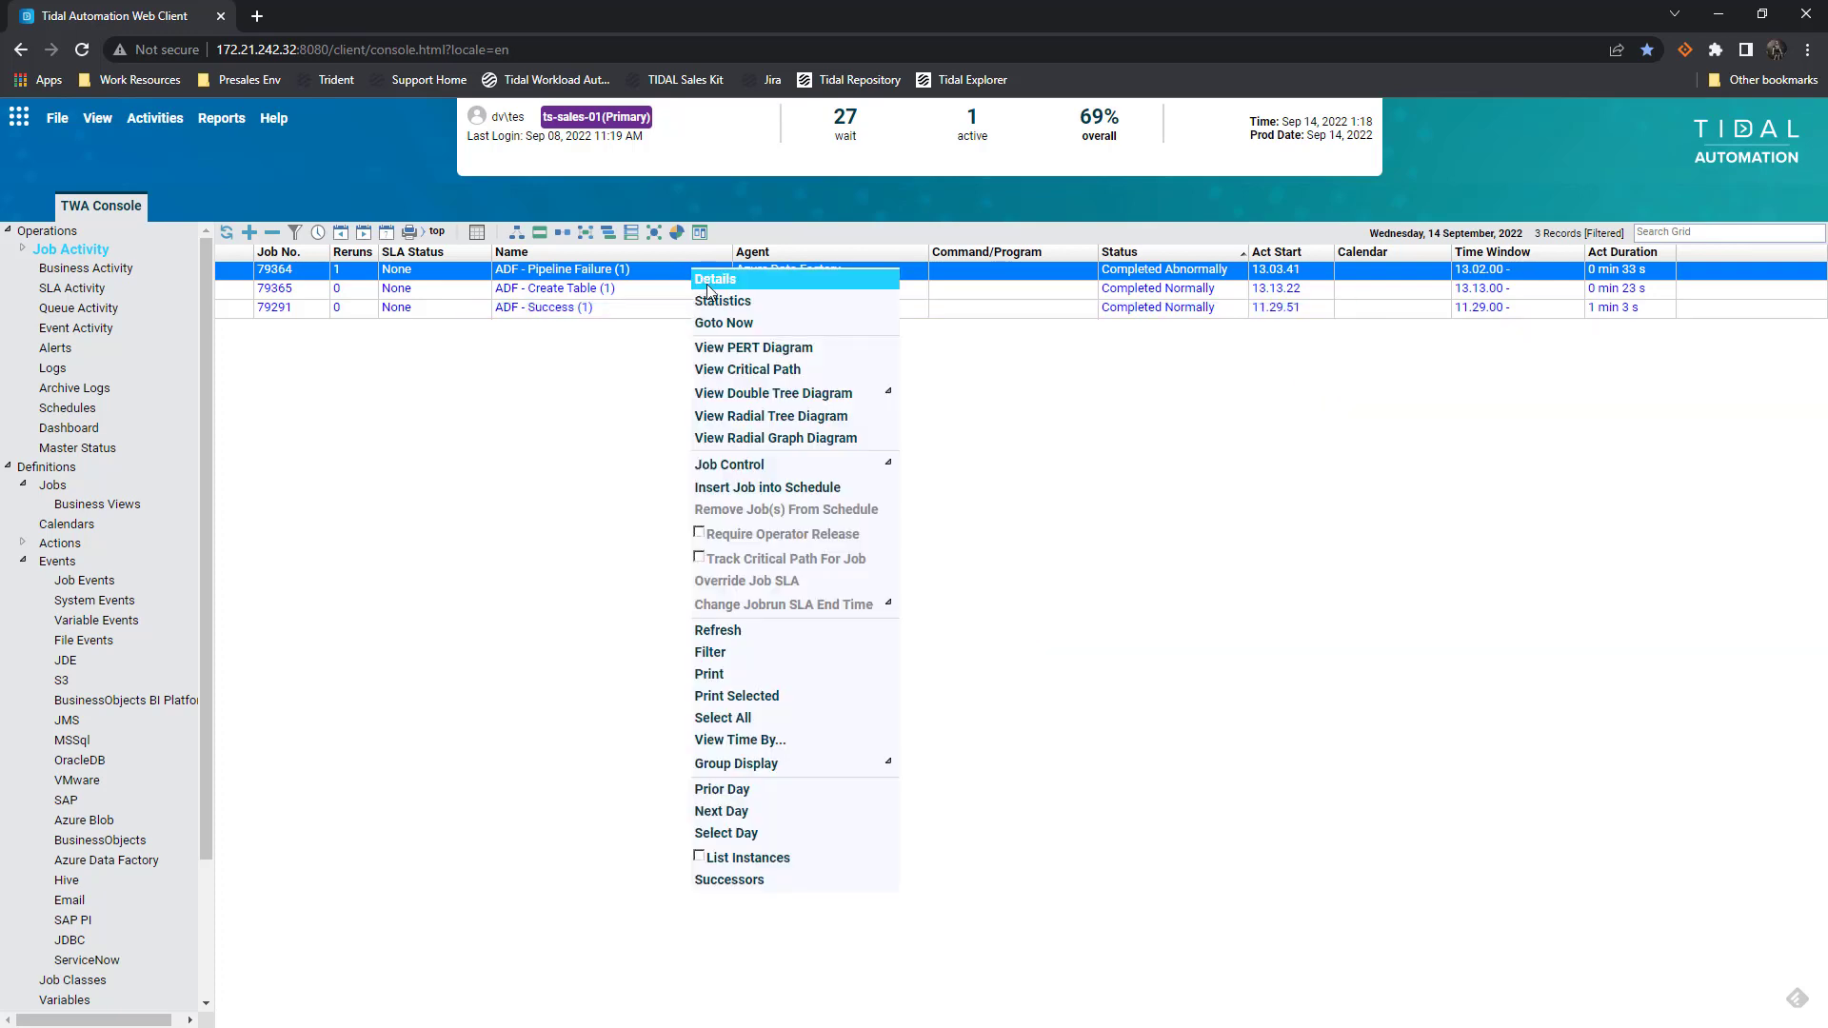
pyautogui.moveTo(752, 466)
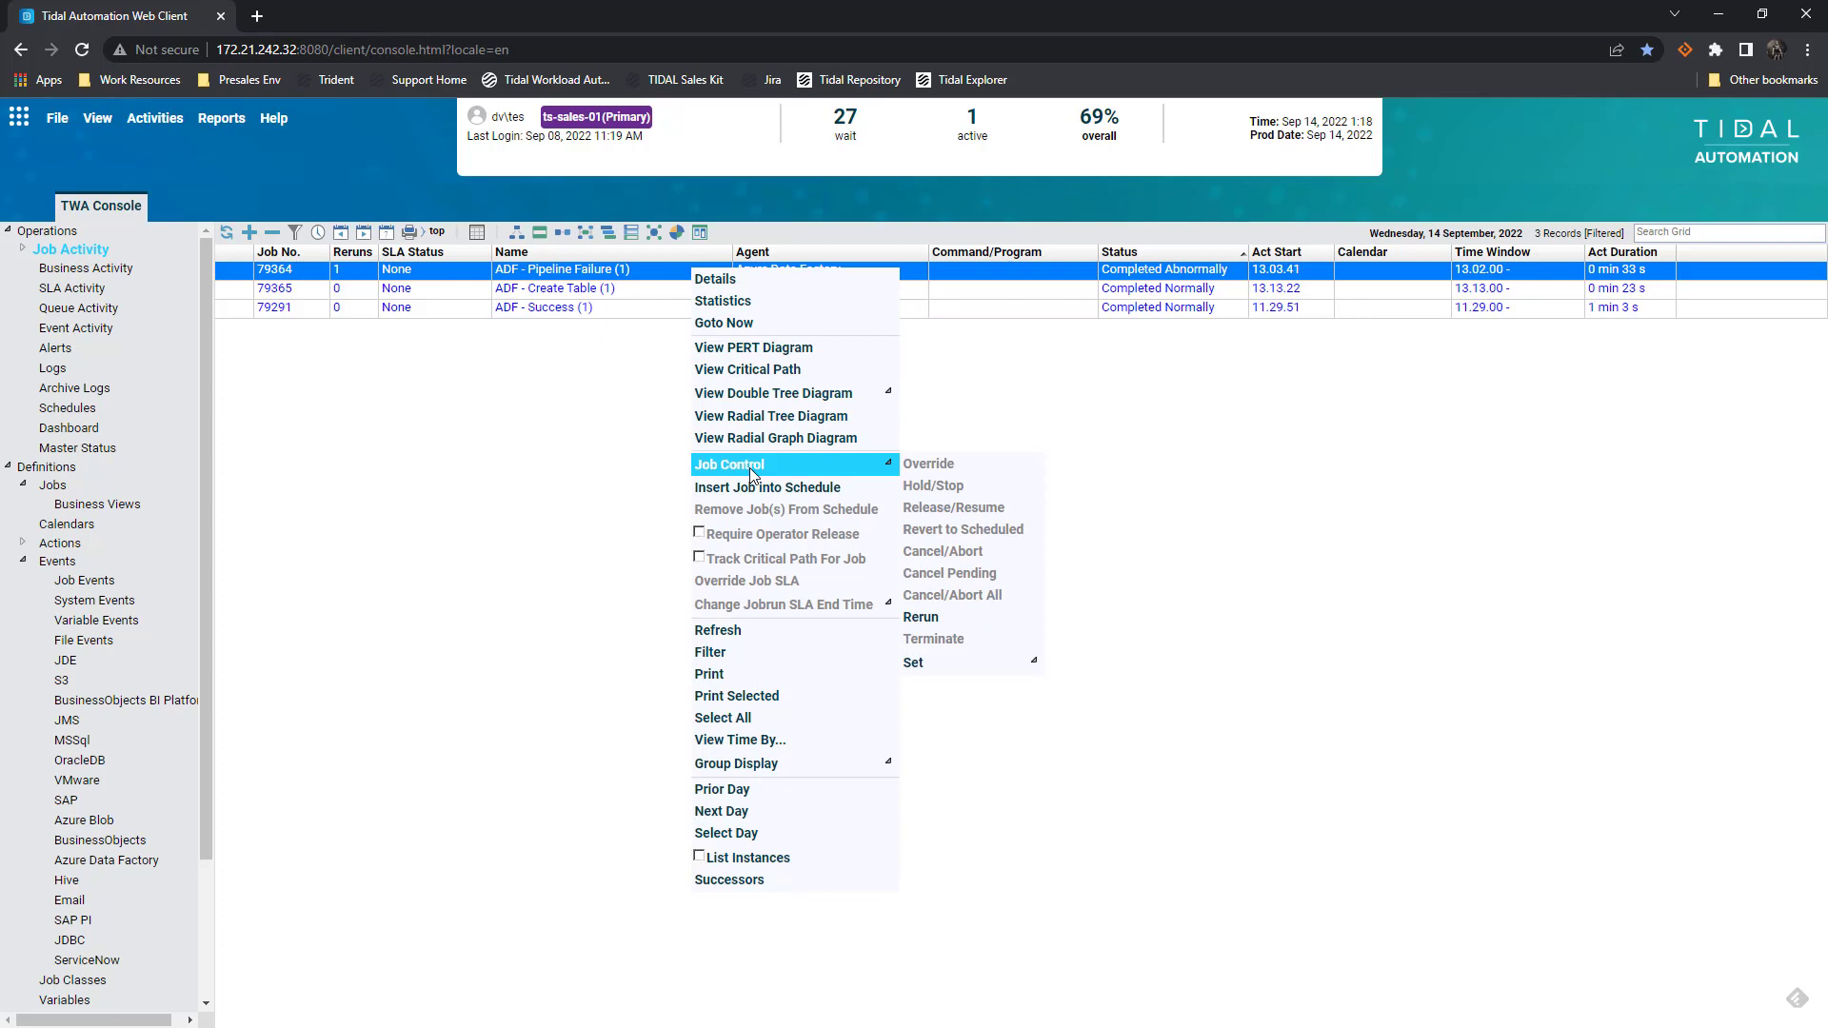
pyautogui.click(943, 617)
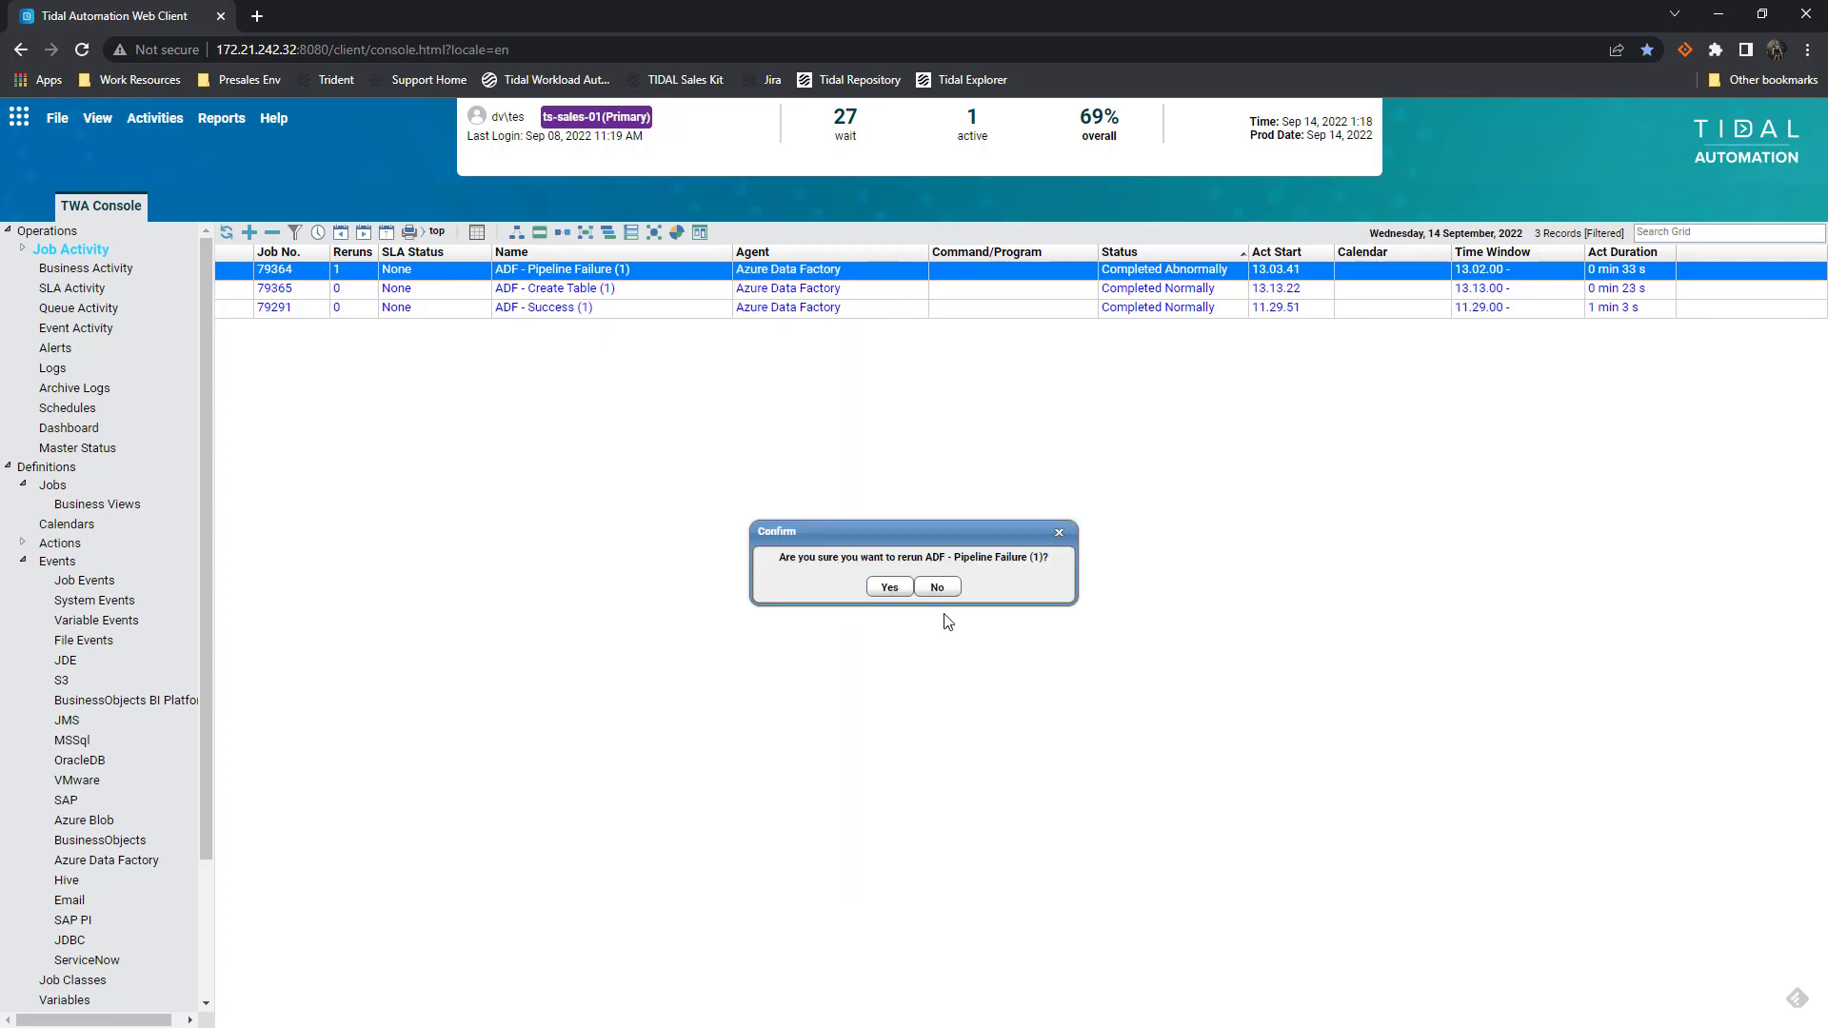
pyautogui.click(889, 587)
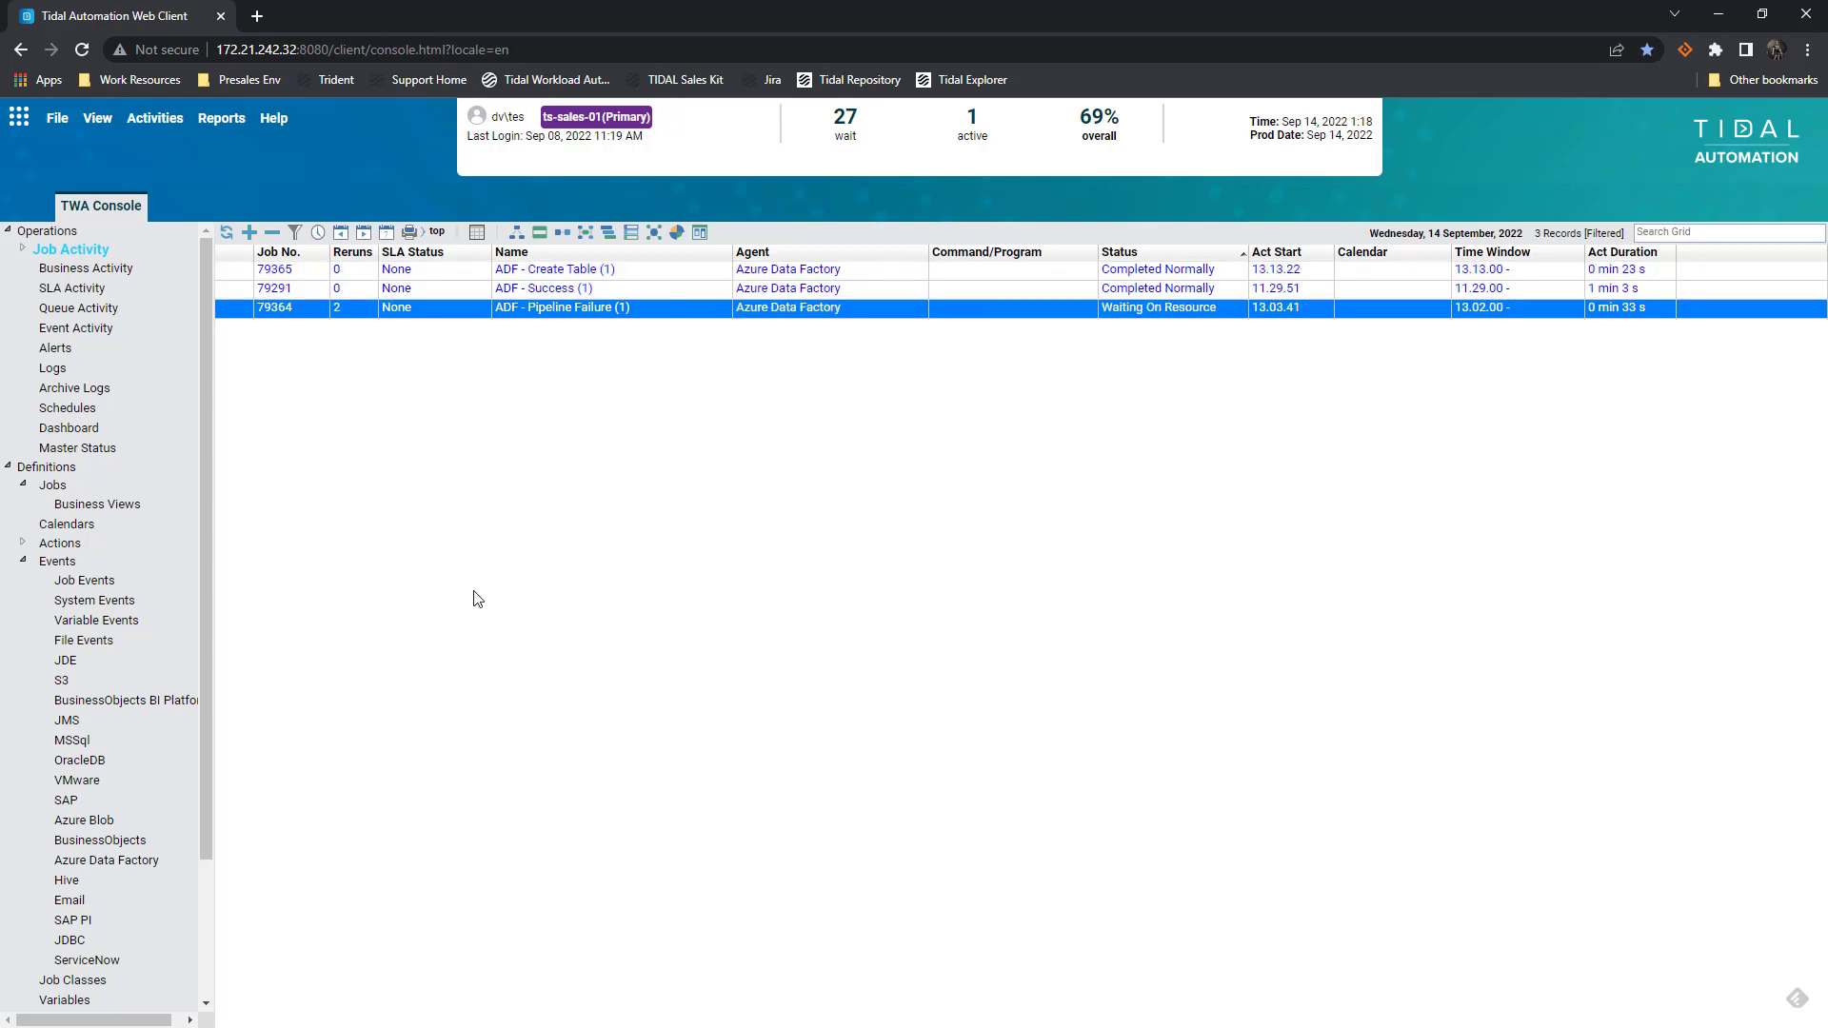
# Refresh the job list and reload the rerun job's output showing the pipeline run Succeeded
pyautogui.click(227, 233)
pyautogui.click(226, 232)
pyautogui.doubleClick(722, 312)
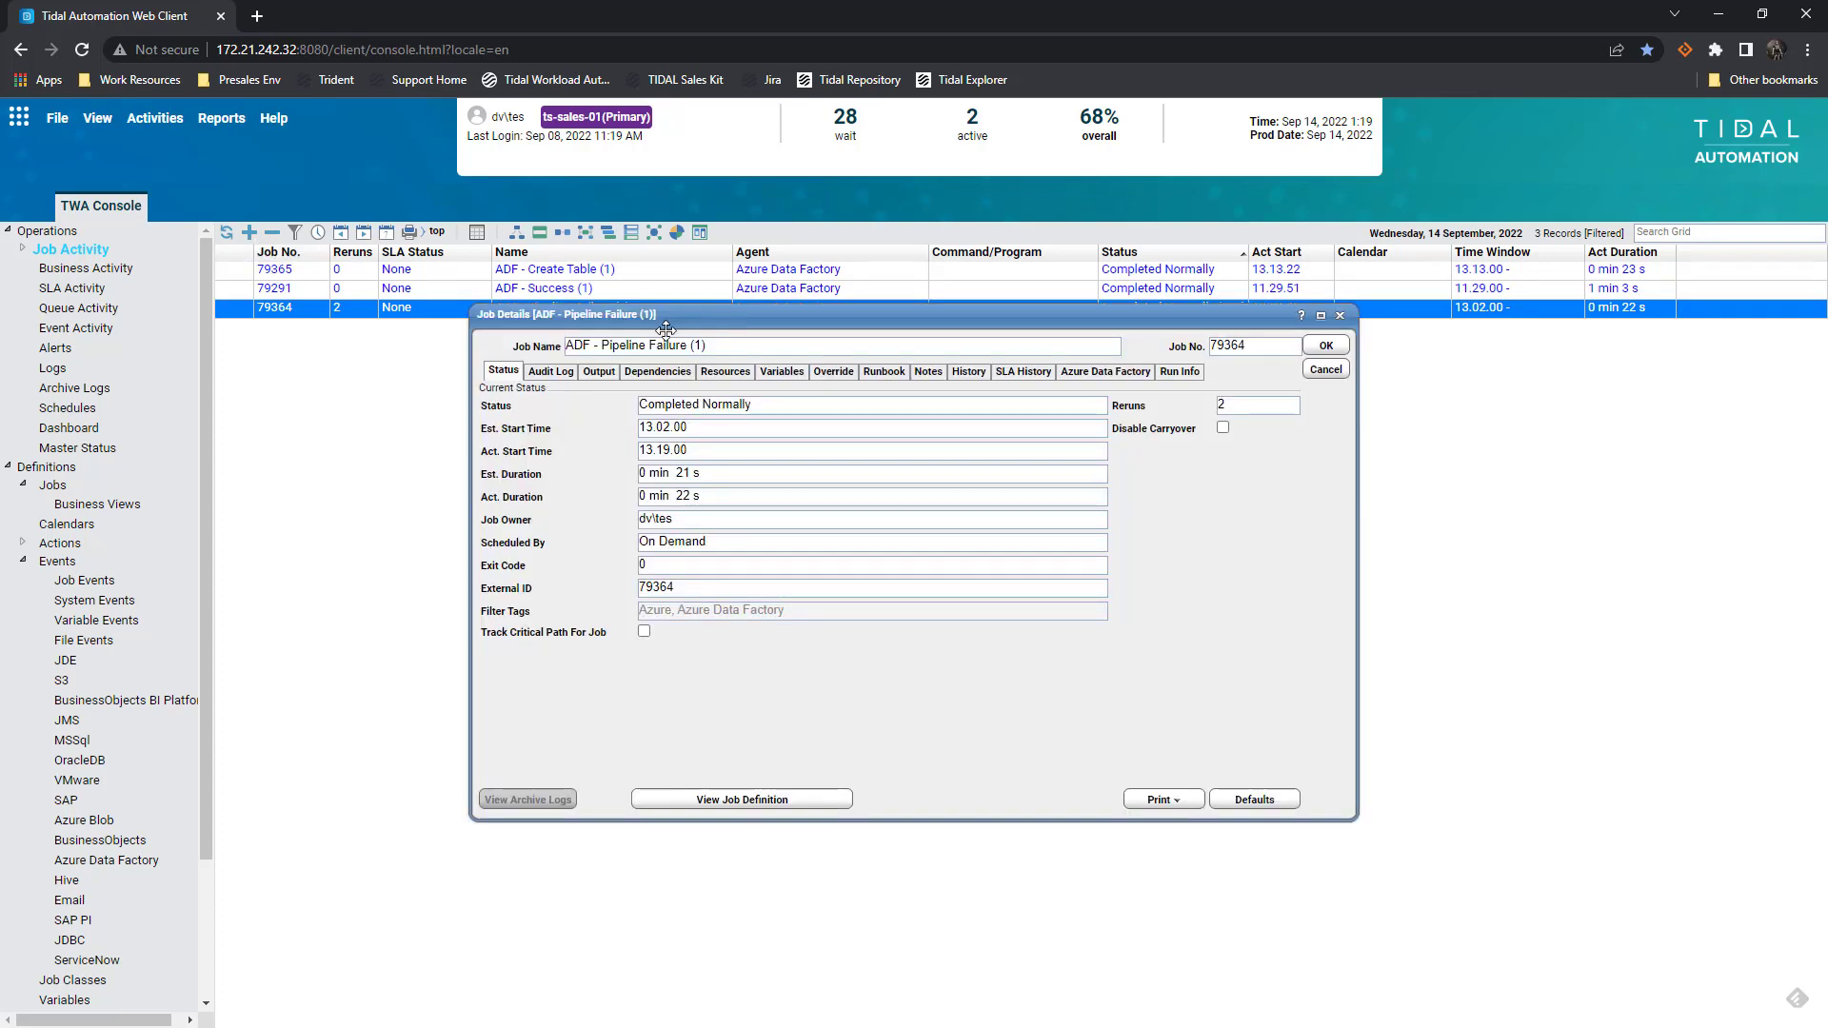
pyautogui.click(603, 375)
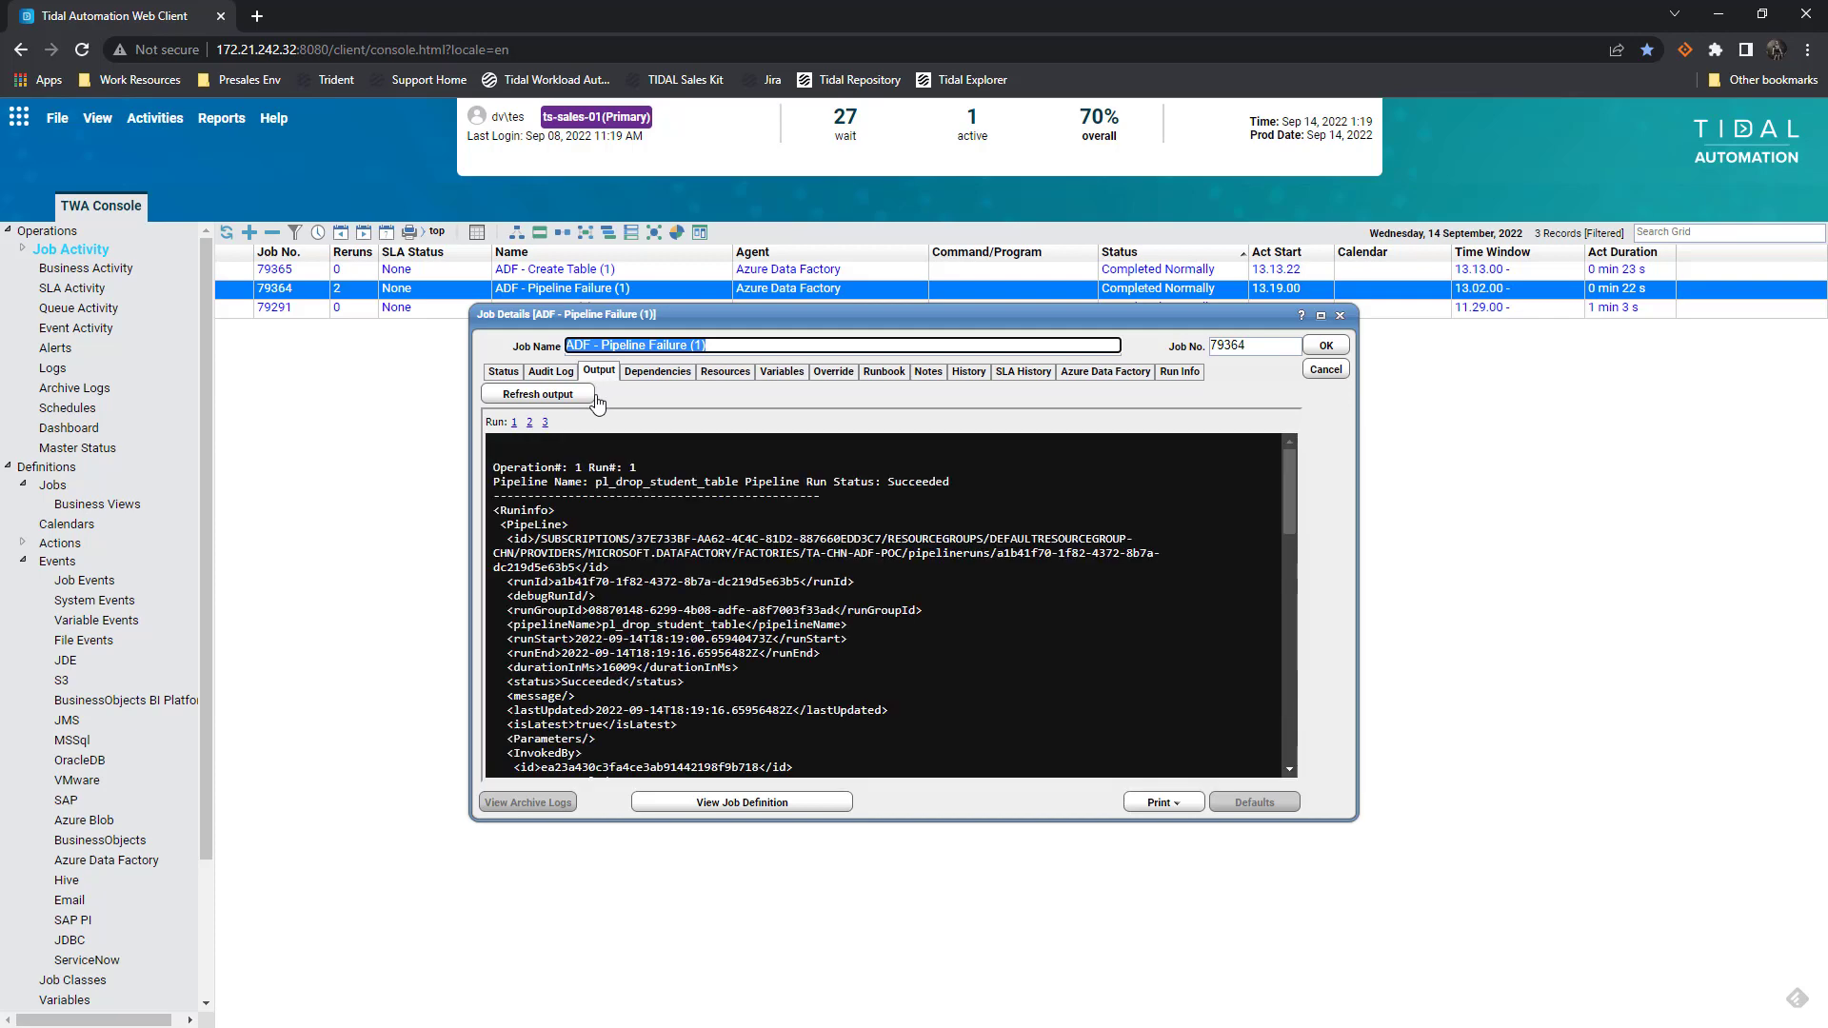
pyautogui.click(590, 396)
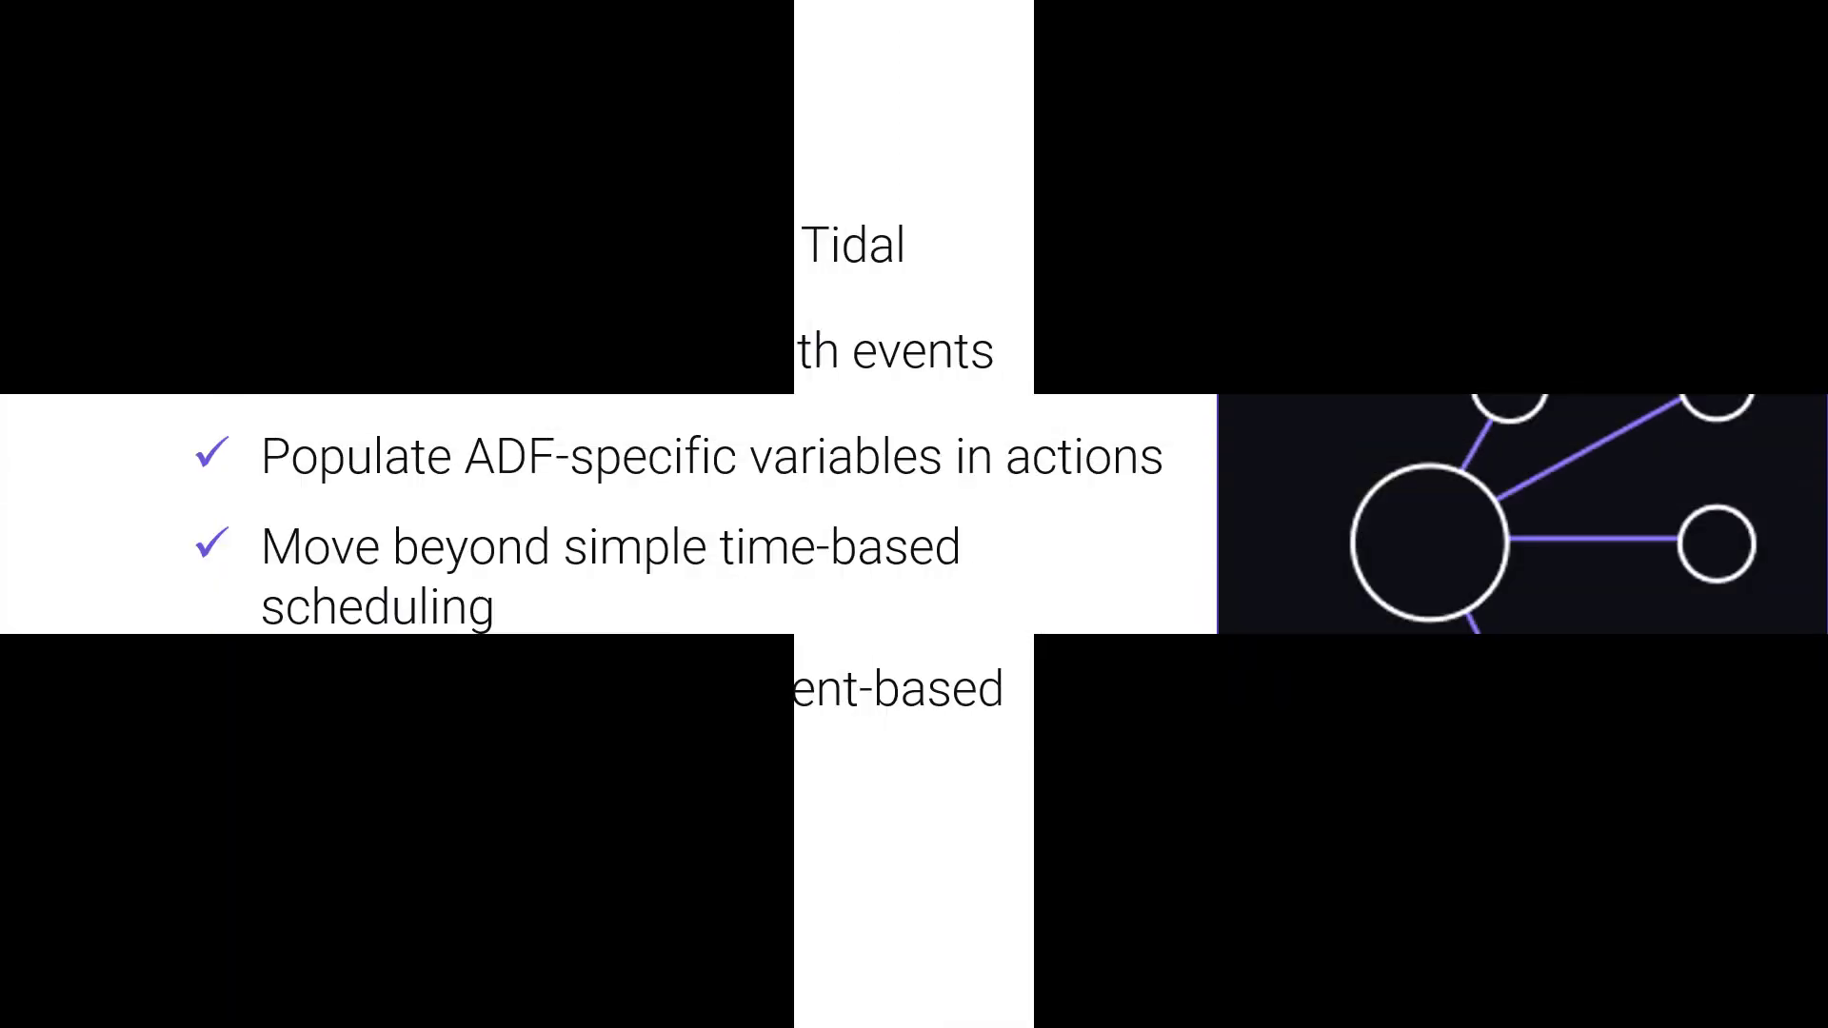